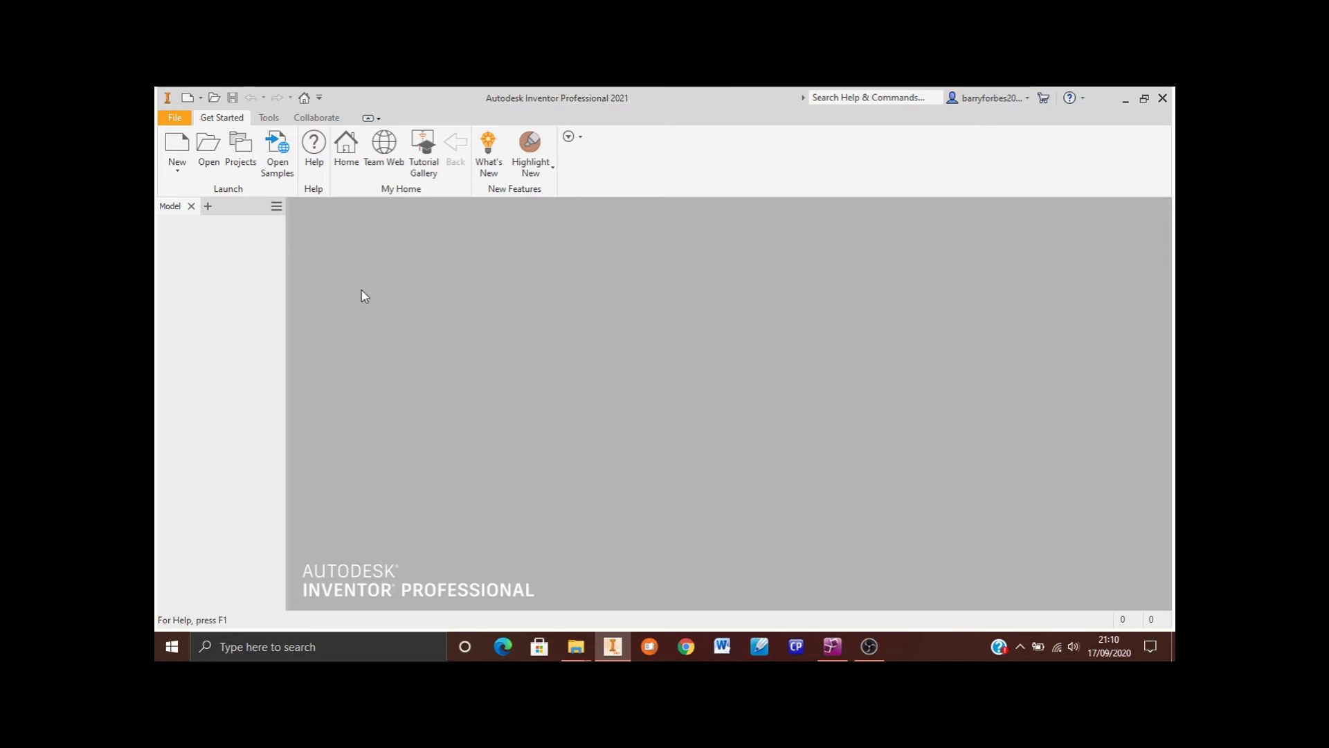
Create a new assembly from the Metric Standard (mm).iam template
click(178, 145)
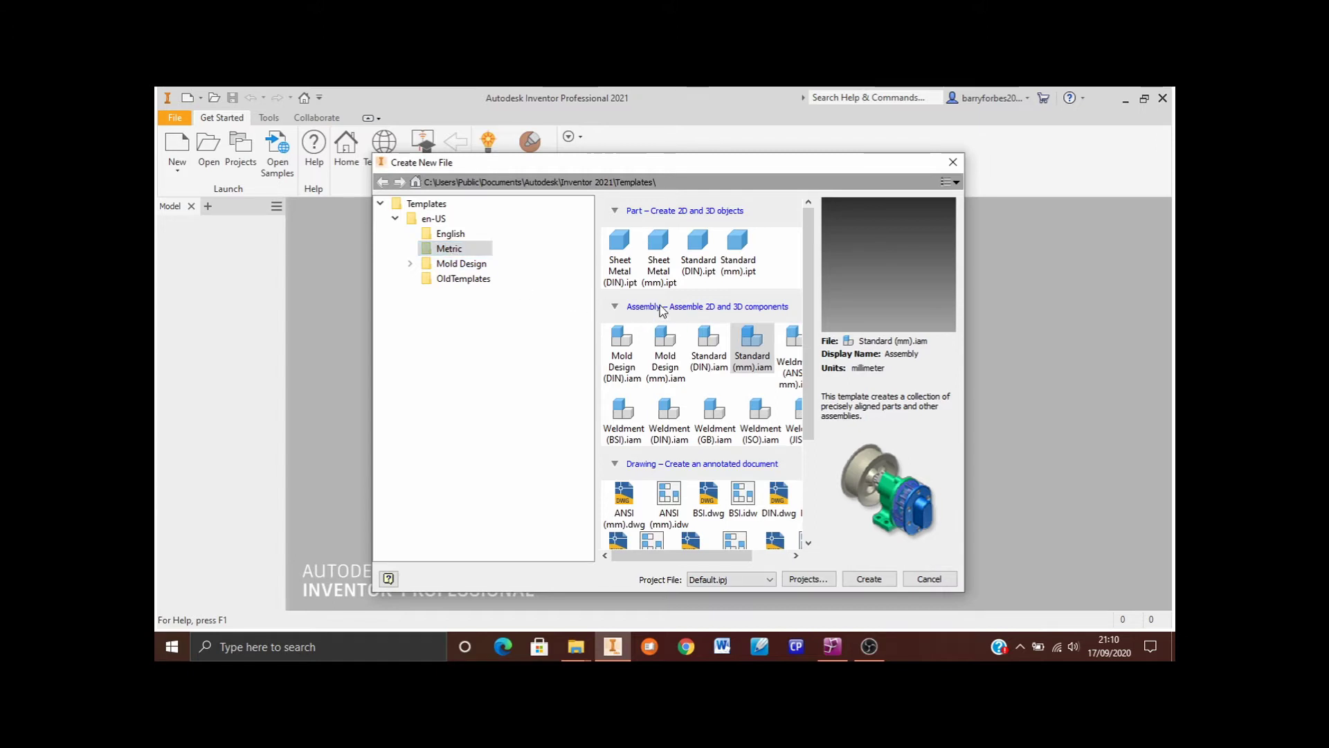
click(760, 353)
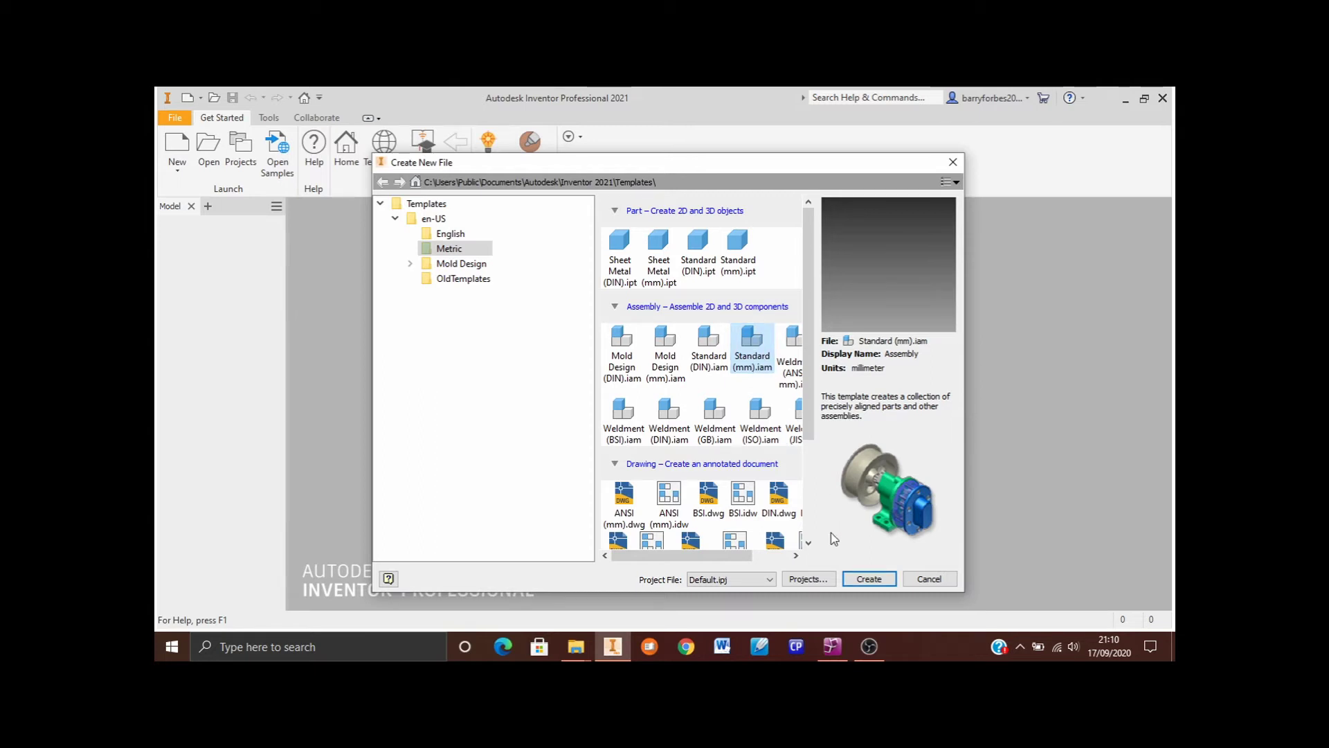
click(869, 580)
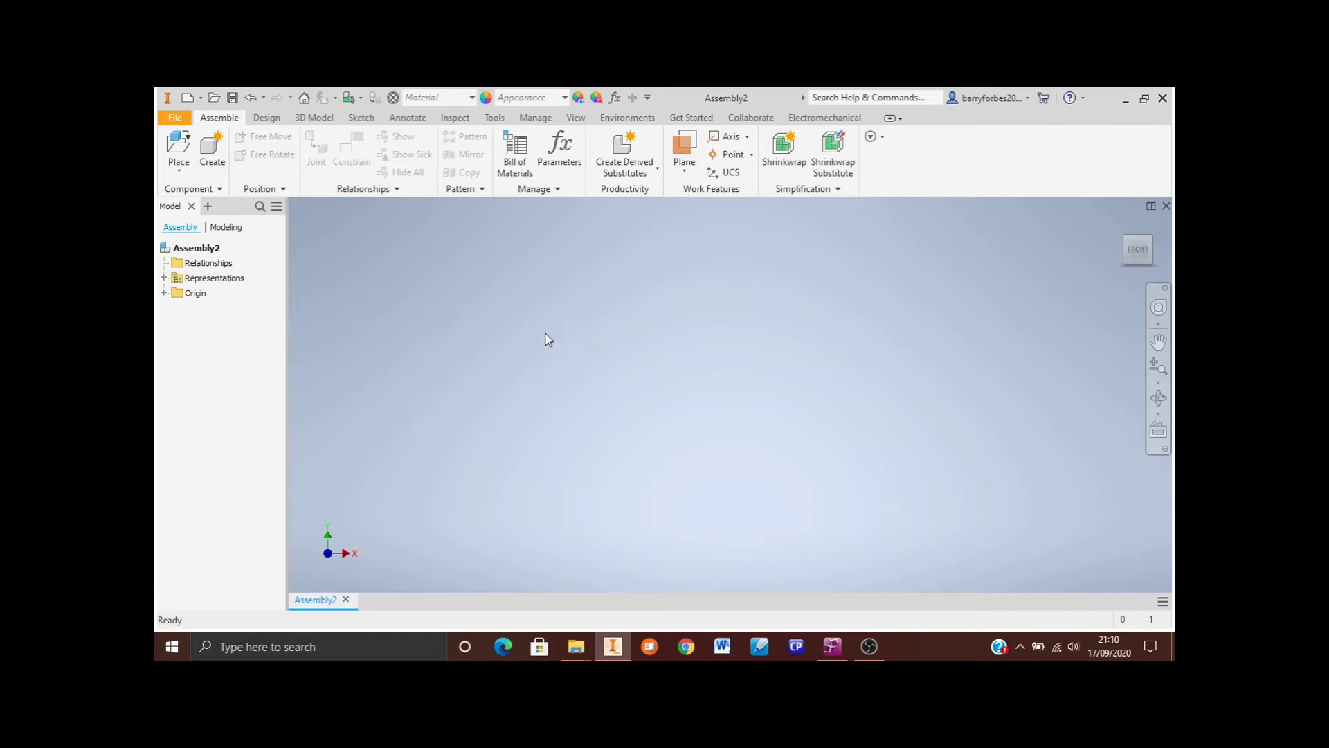
click(185, 147)
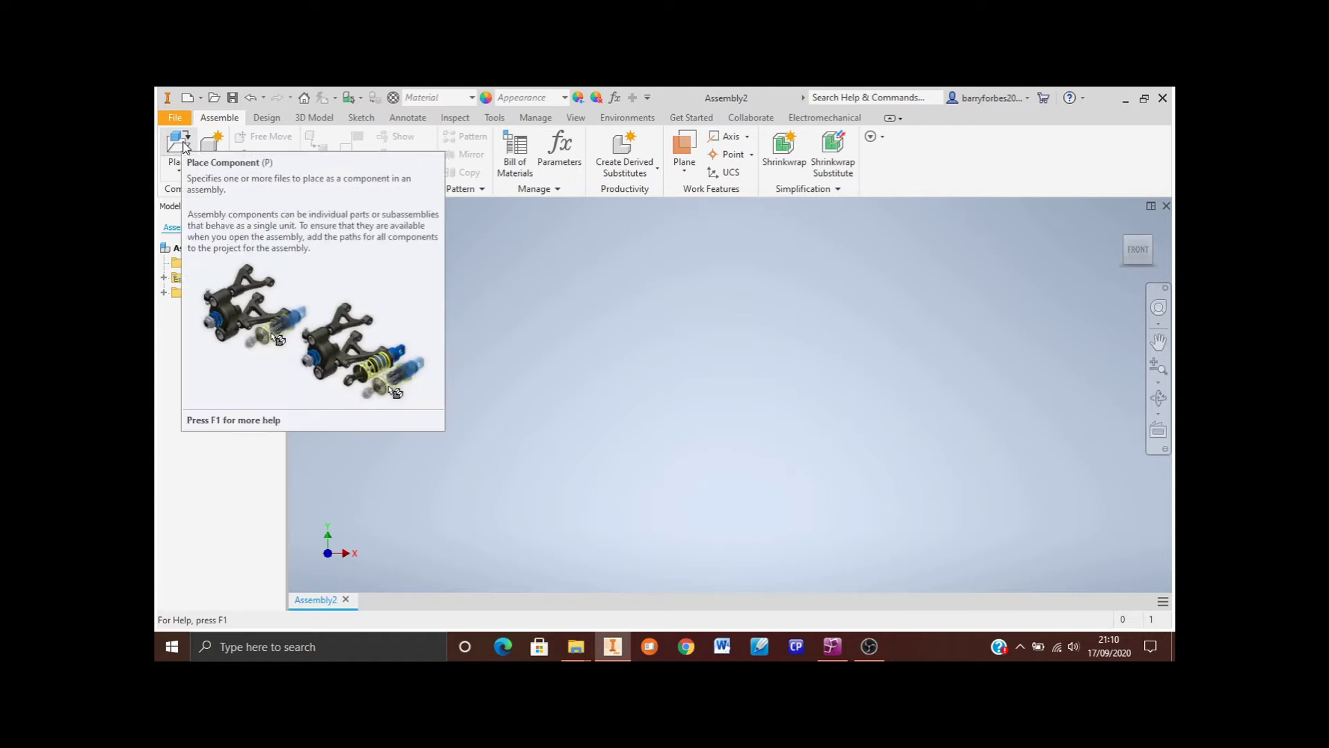
Place one instance of the TV motd model into the empty assembly
click(185, 147)
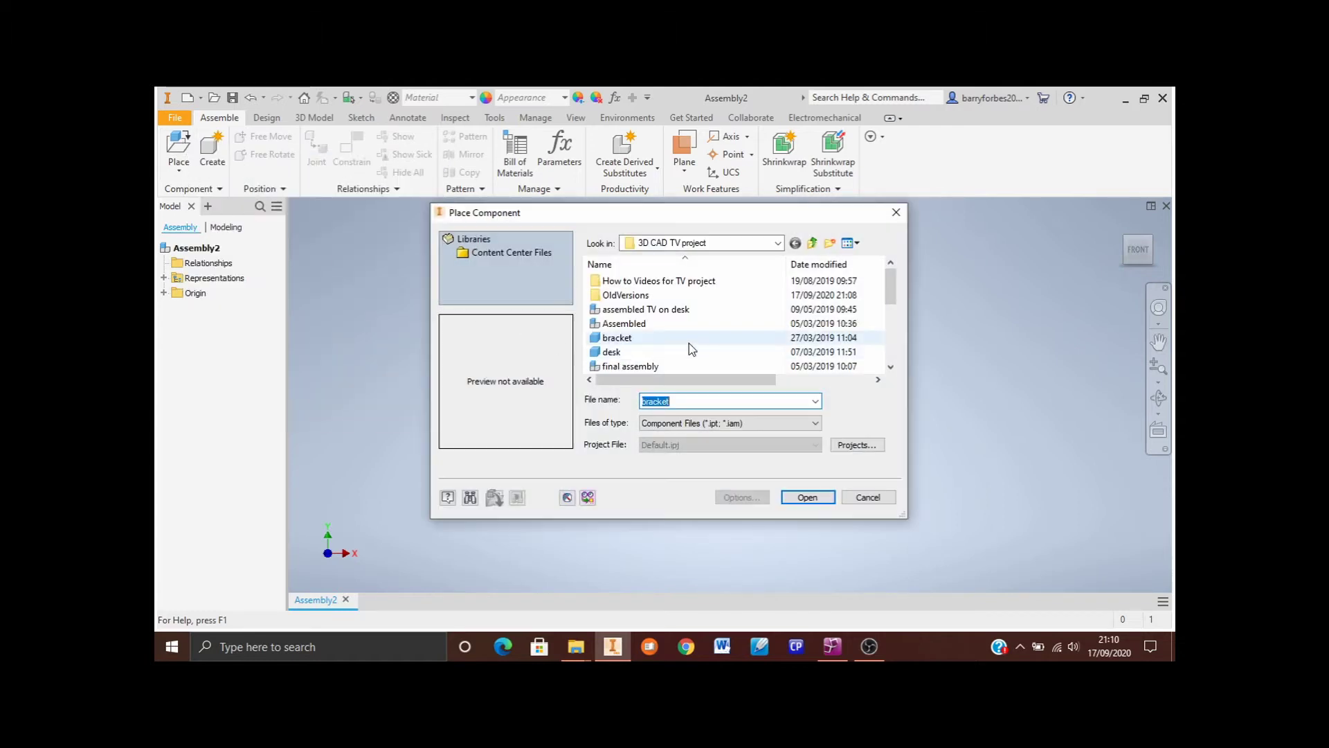
drag(896, 288, 897, 342)
click(620, 353)
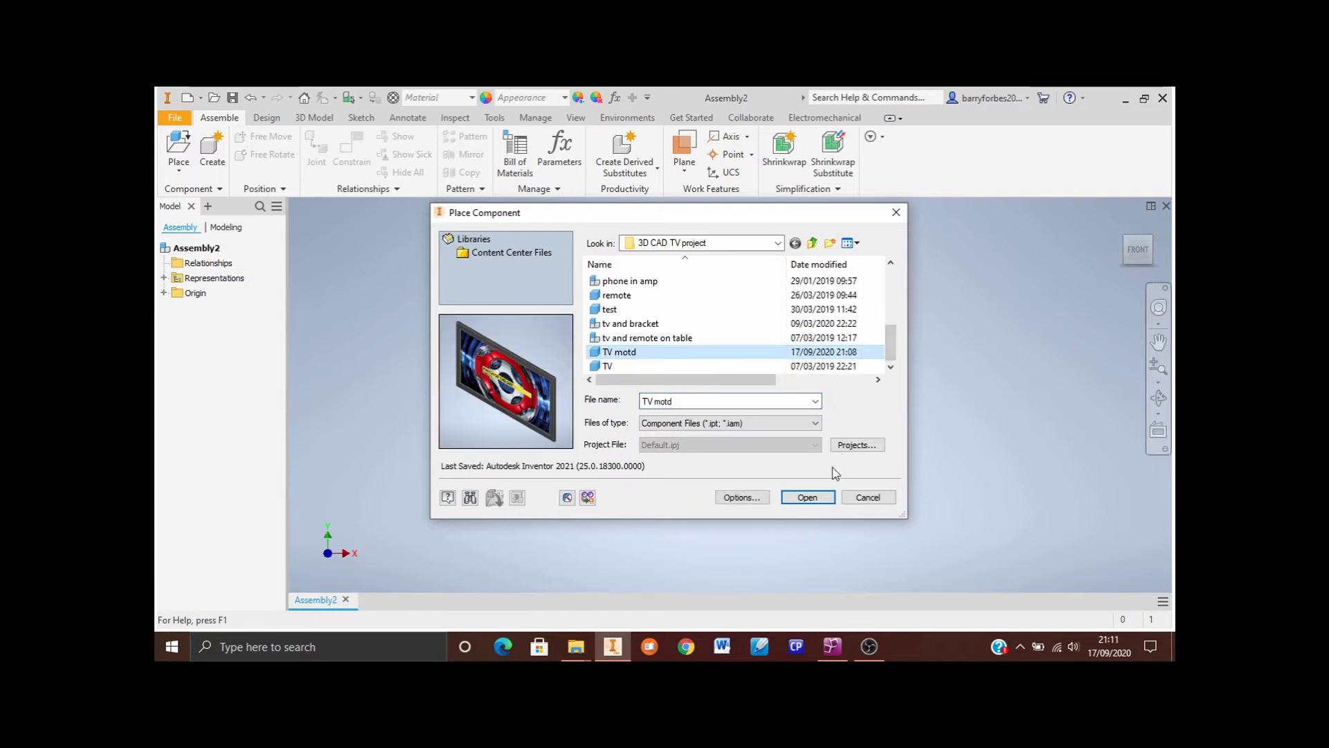
click(808, 497)
scroll(782, 443, down, 5)
scroll(796, 427, down, 6)
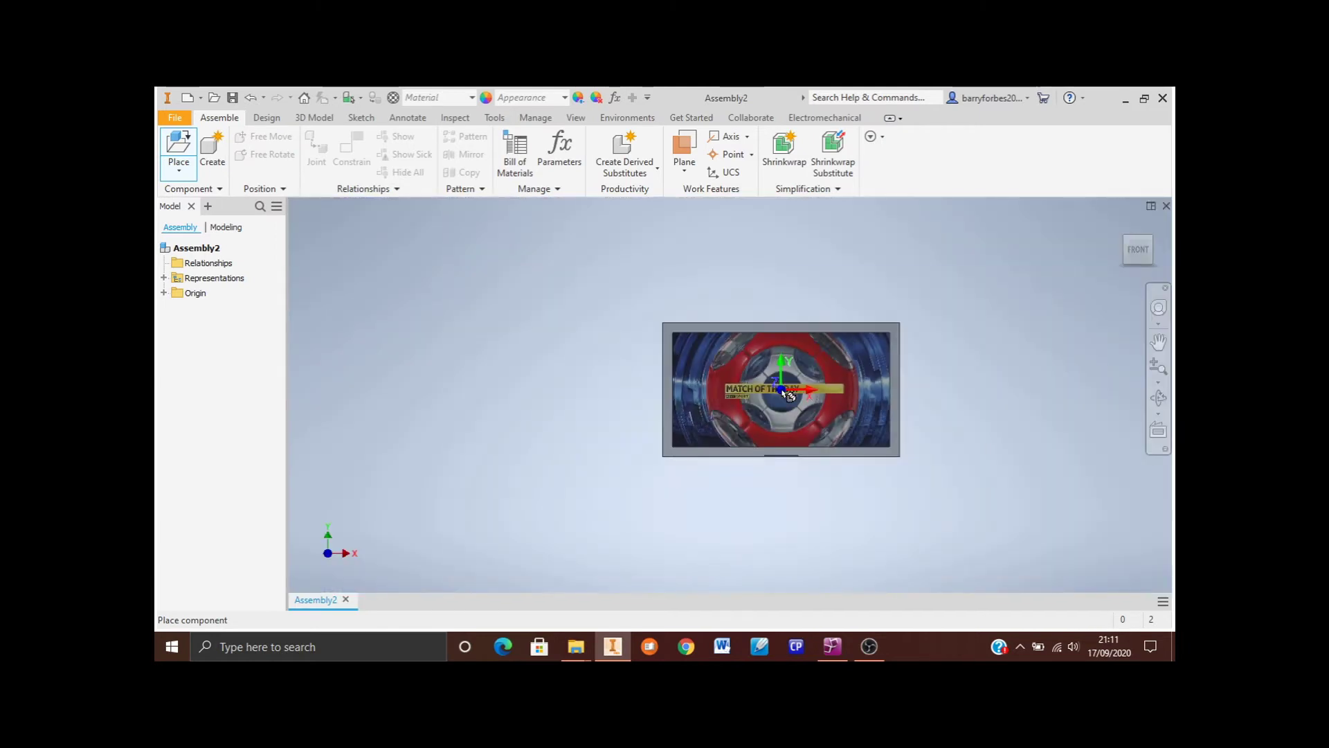
scroll(770, 392, up, 3)
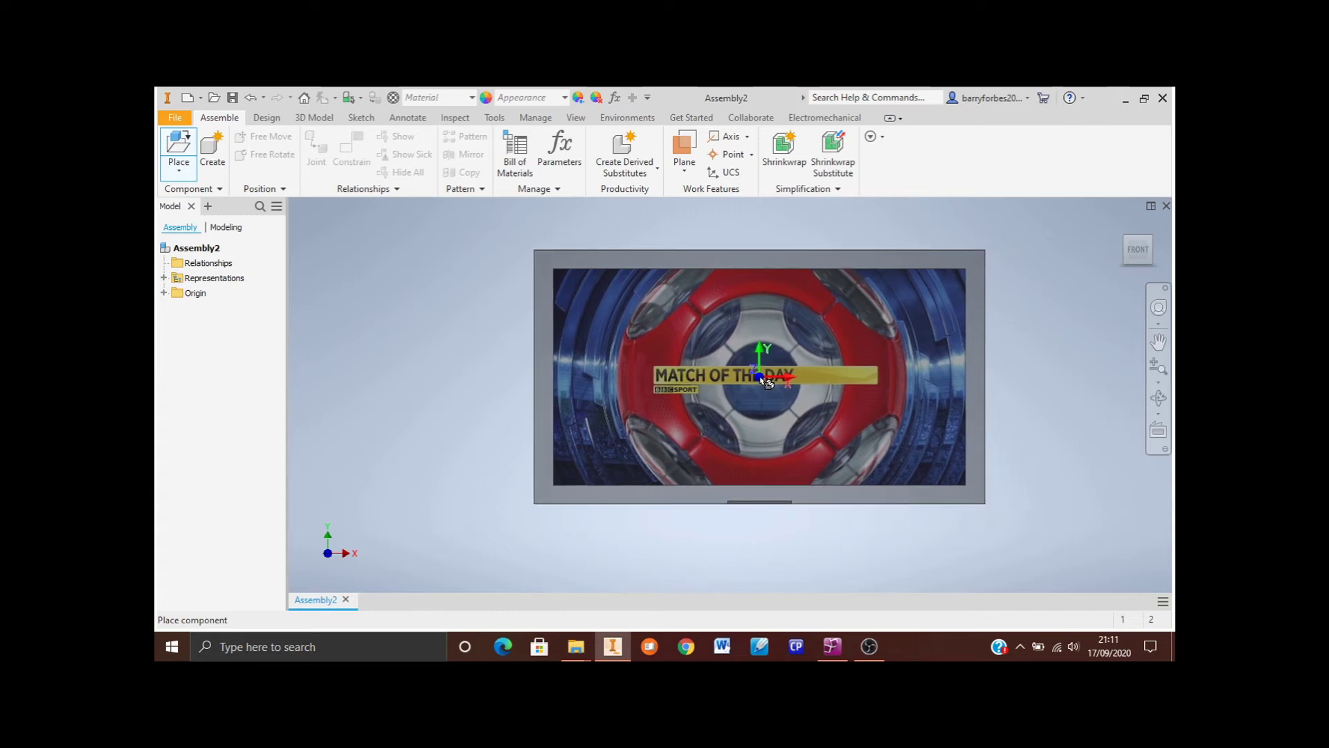
click(759, 377)
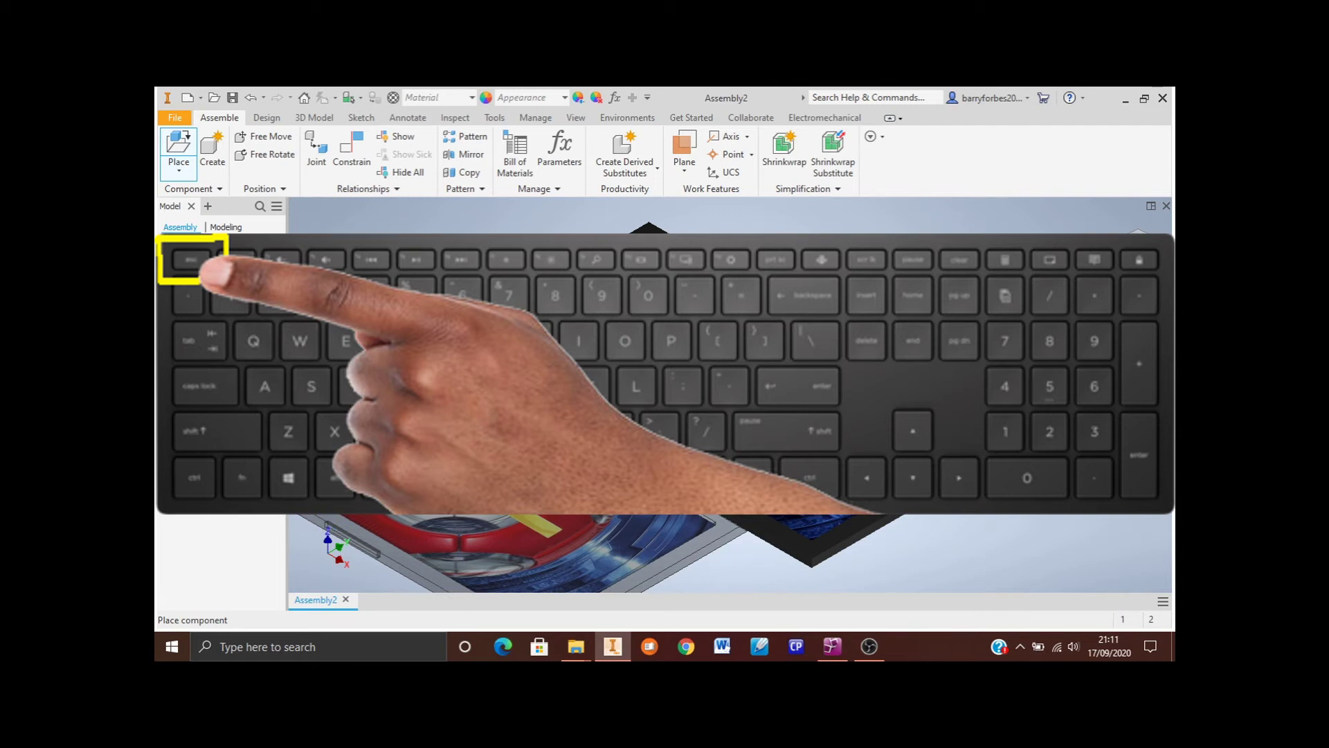
key(Escape)
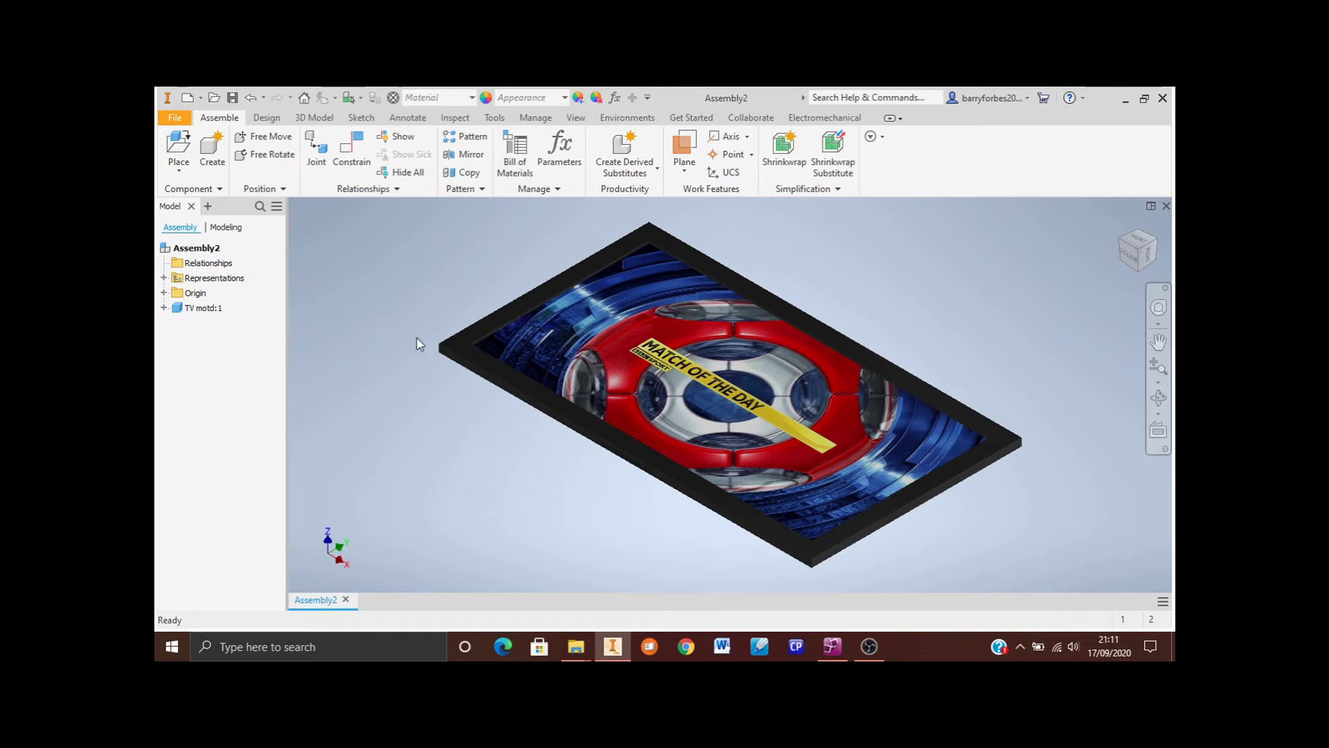
Place a single bracket component next to the TV motd model
click(180, 147)
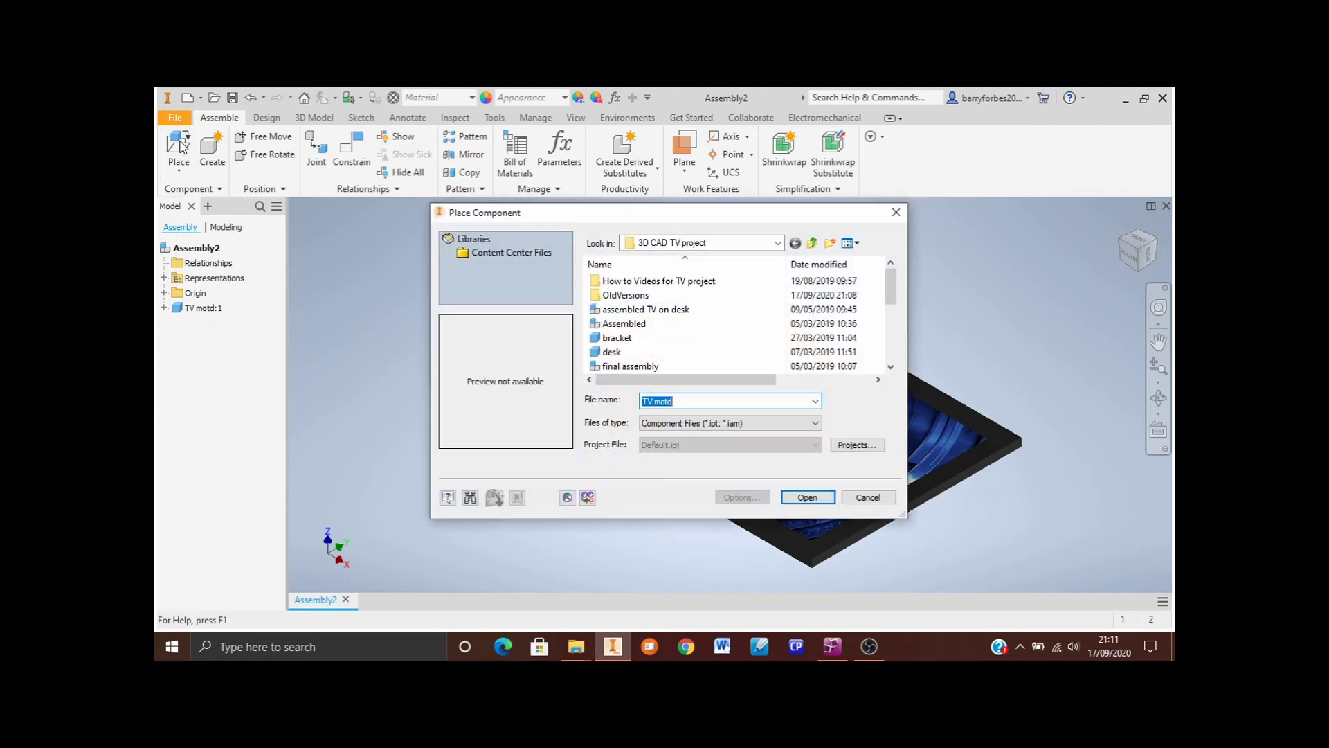
click(612, 339)
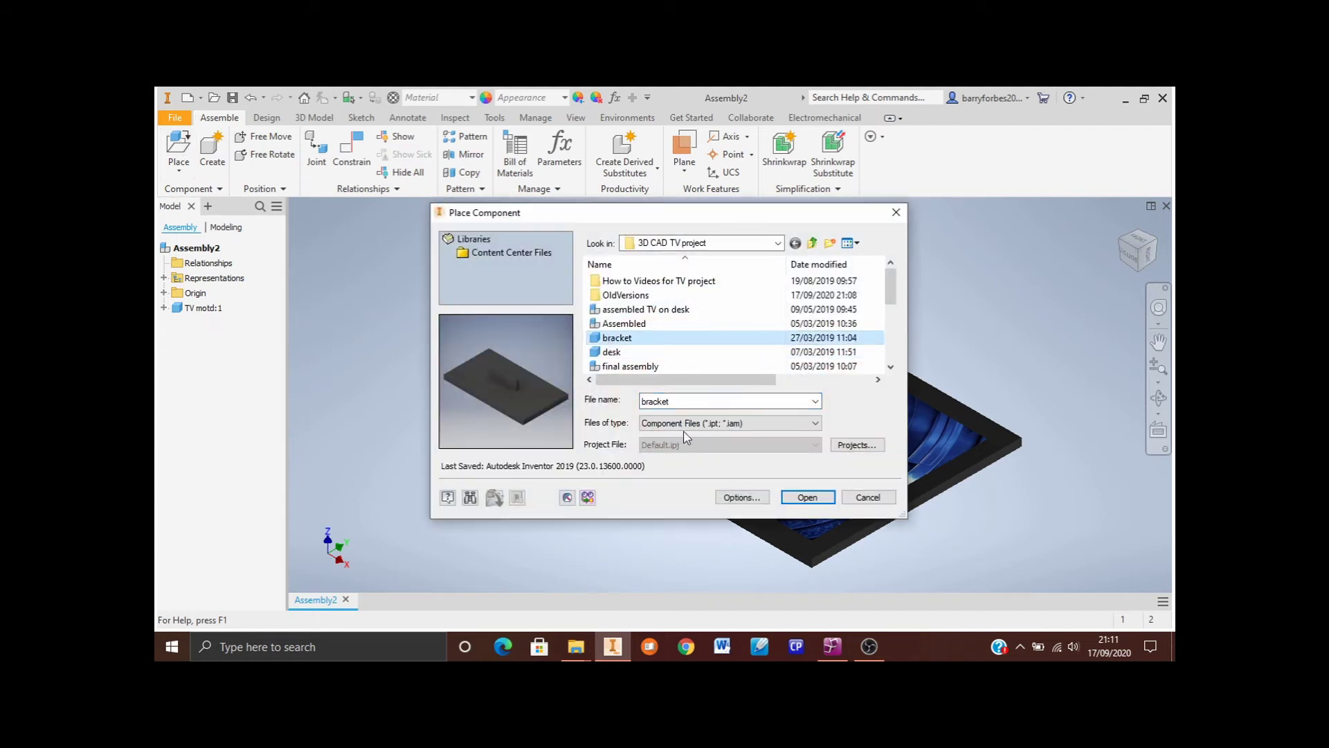
click(807, 497)
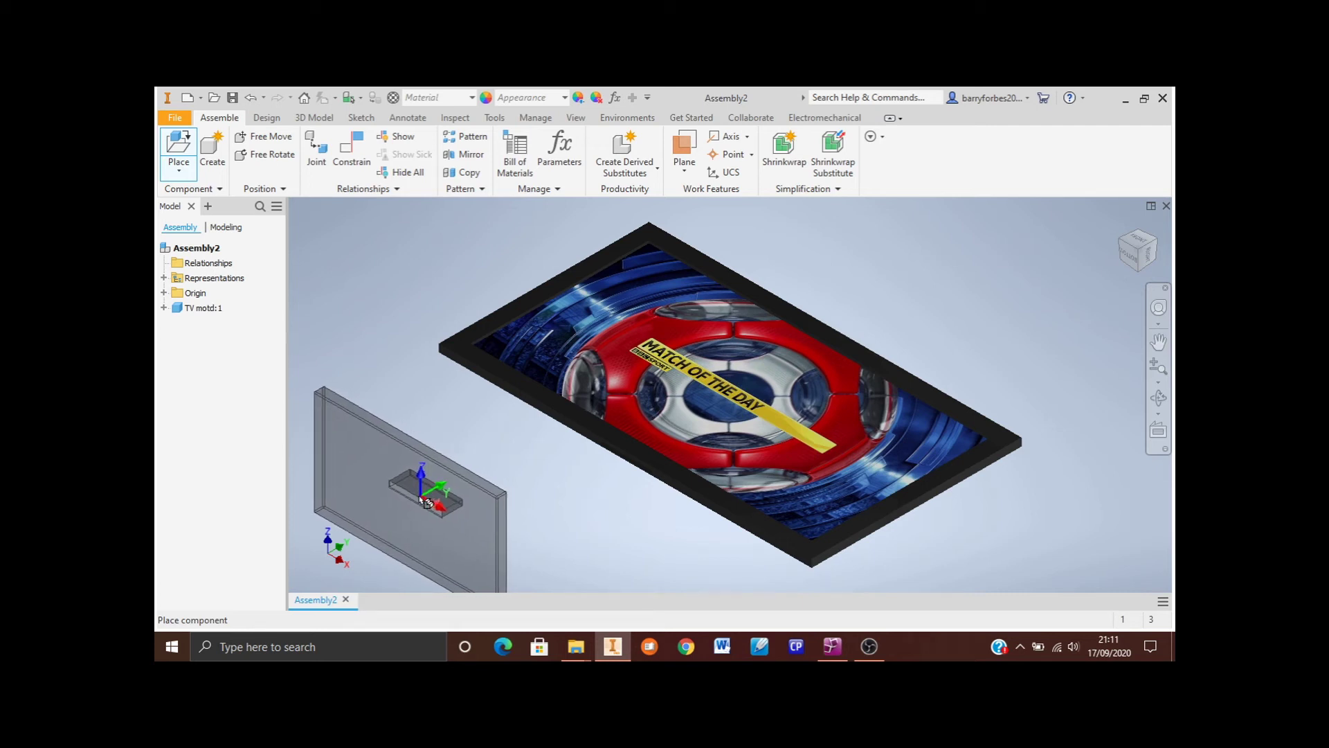
click(396, 478)
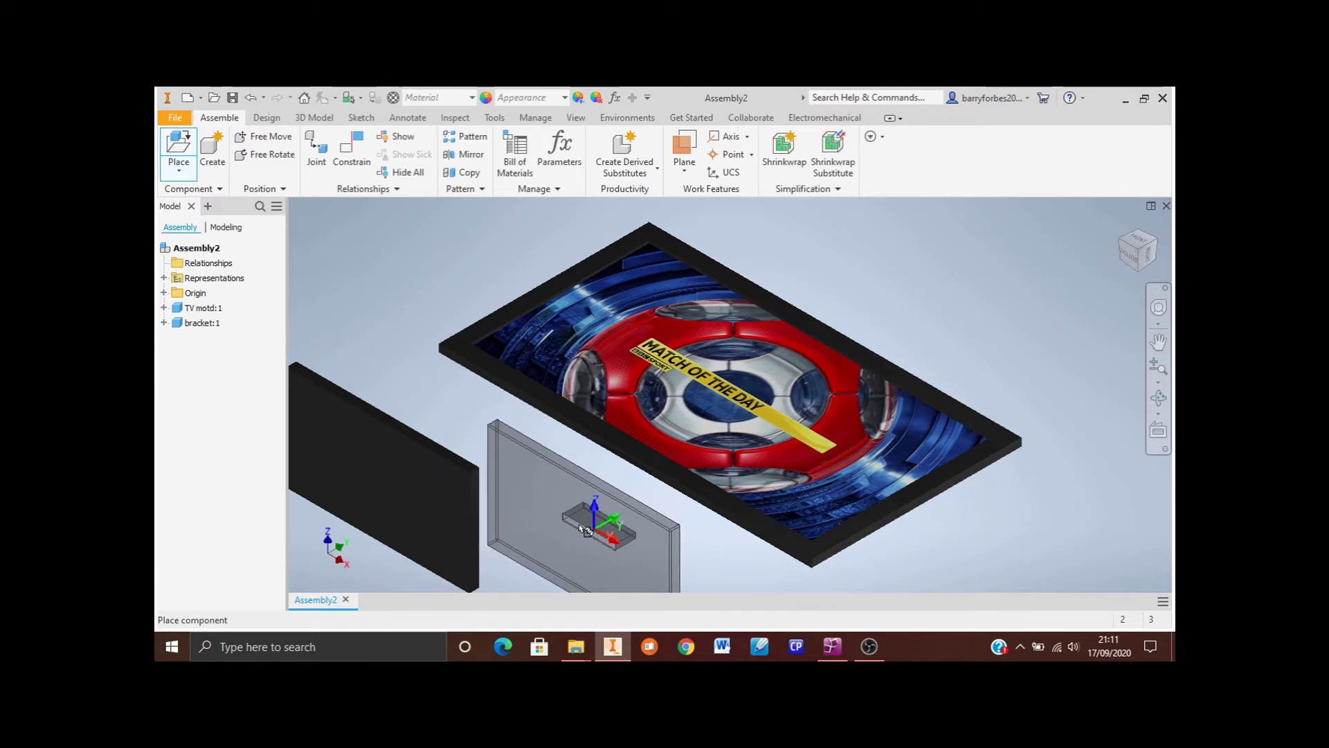
key(Escape)
shift+middle_drag(616, 518, 505, 512)
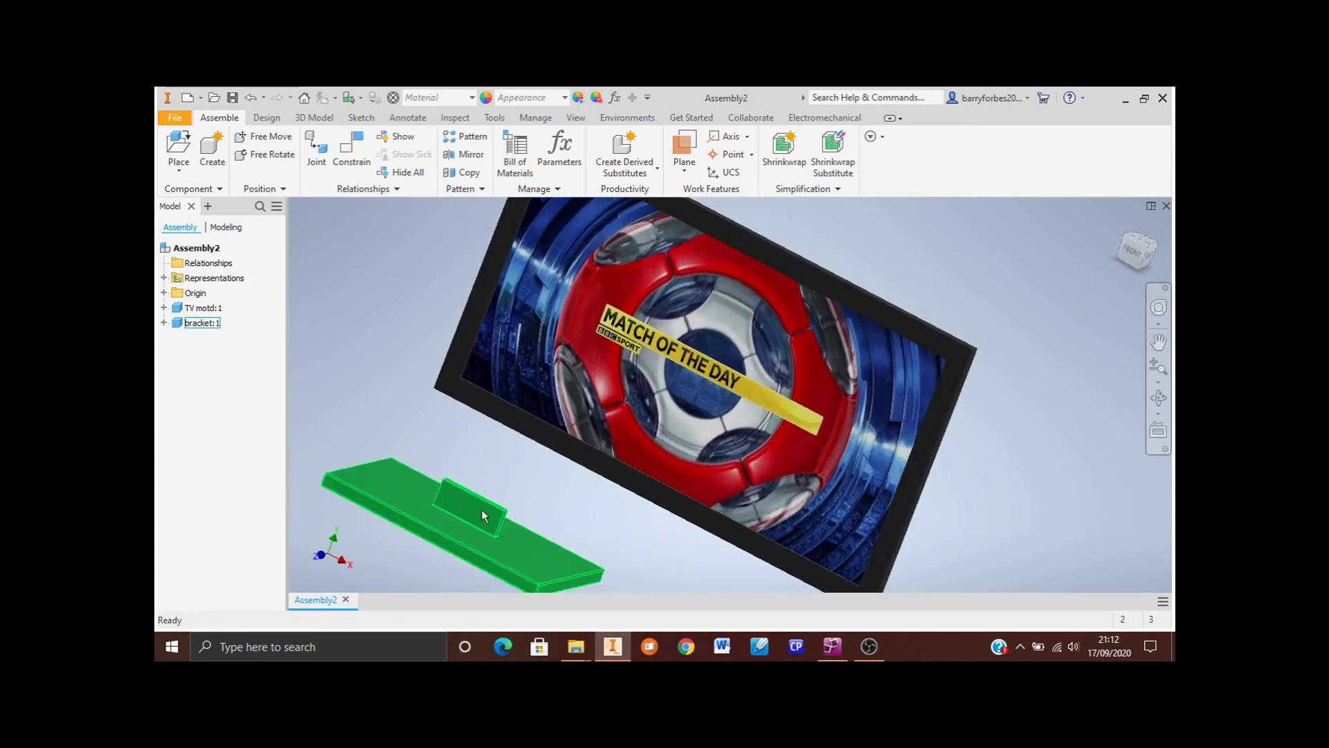
shift+middle_drag(659, 547, 637, 485)
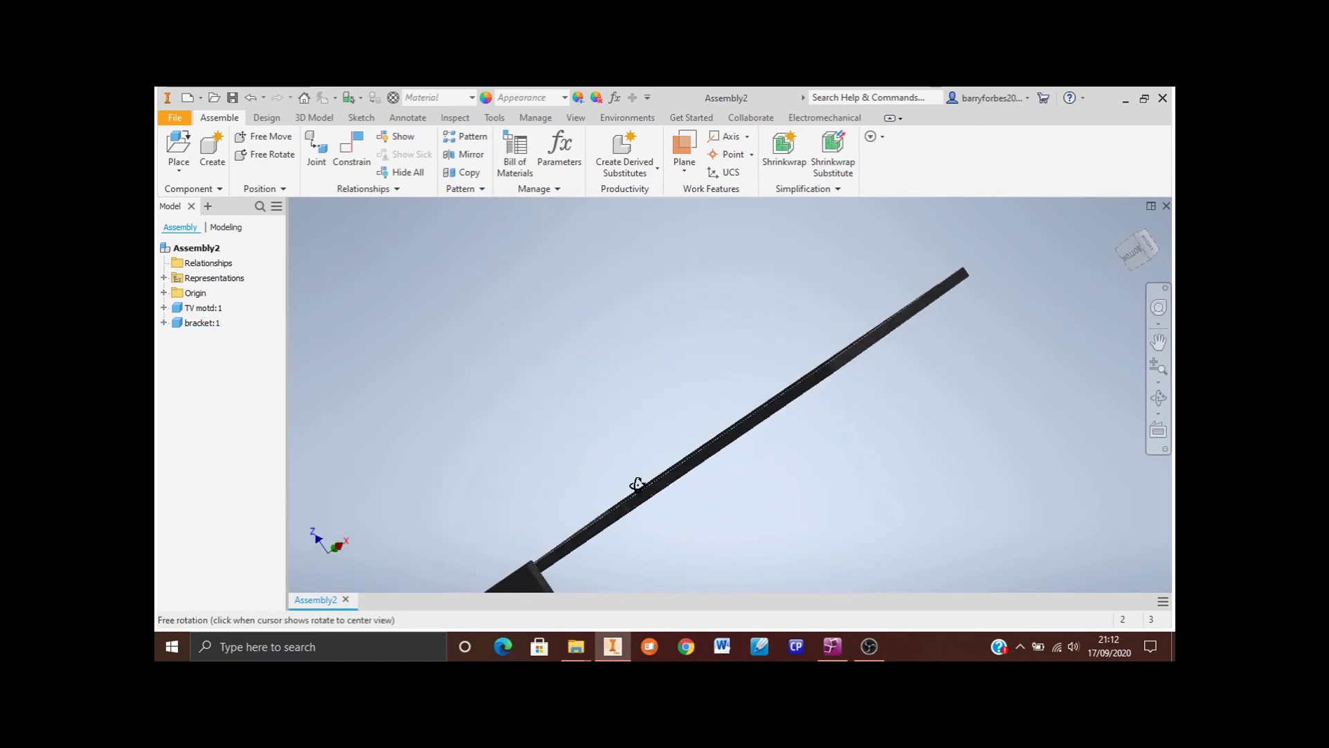
scroll(654, 488, up, 4)
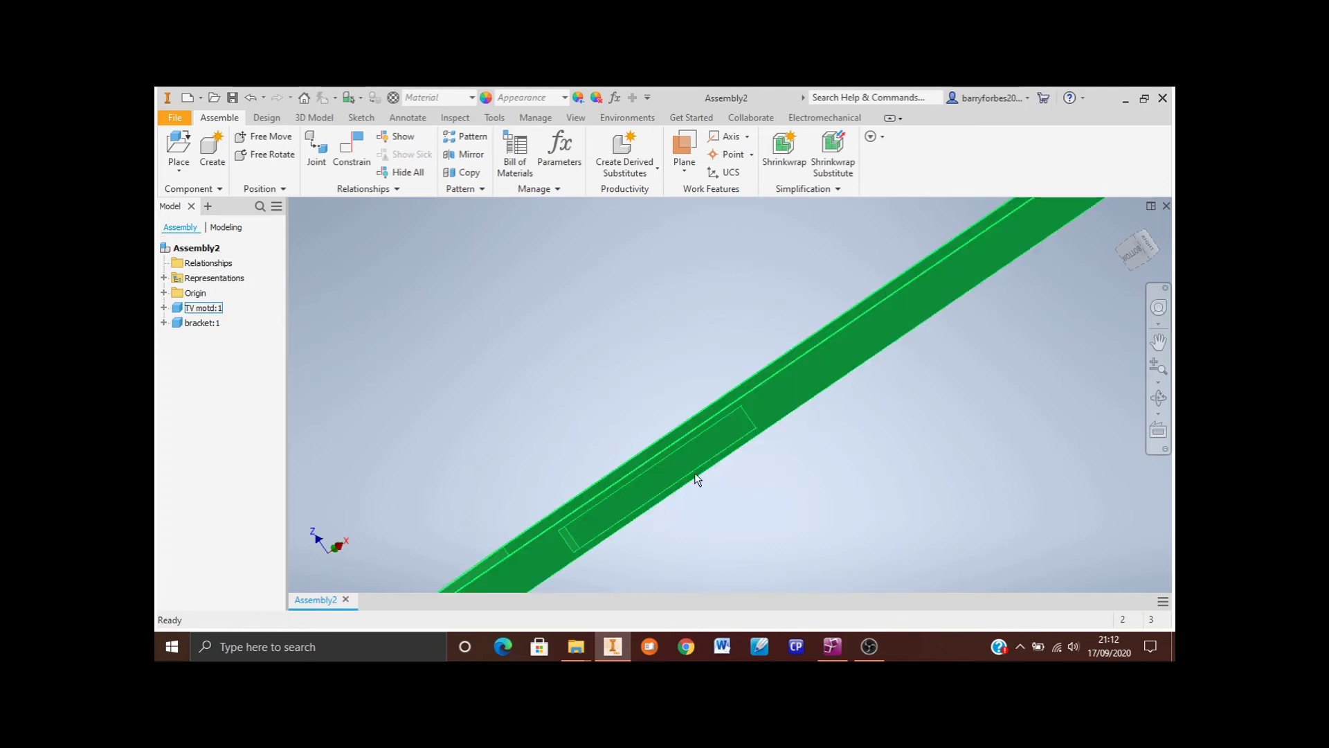
shift+middle_drag(848, 451, 587, 498)
scroll(707, 518, down, 3)
mouse_move(708, 518)
shift+middle_down()
mouse_move(713, 534)
mouse_move(715, 511)
mouse_move(706, 521)
shift+middle_up()
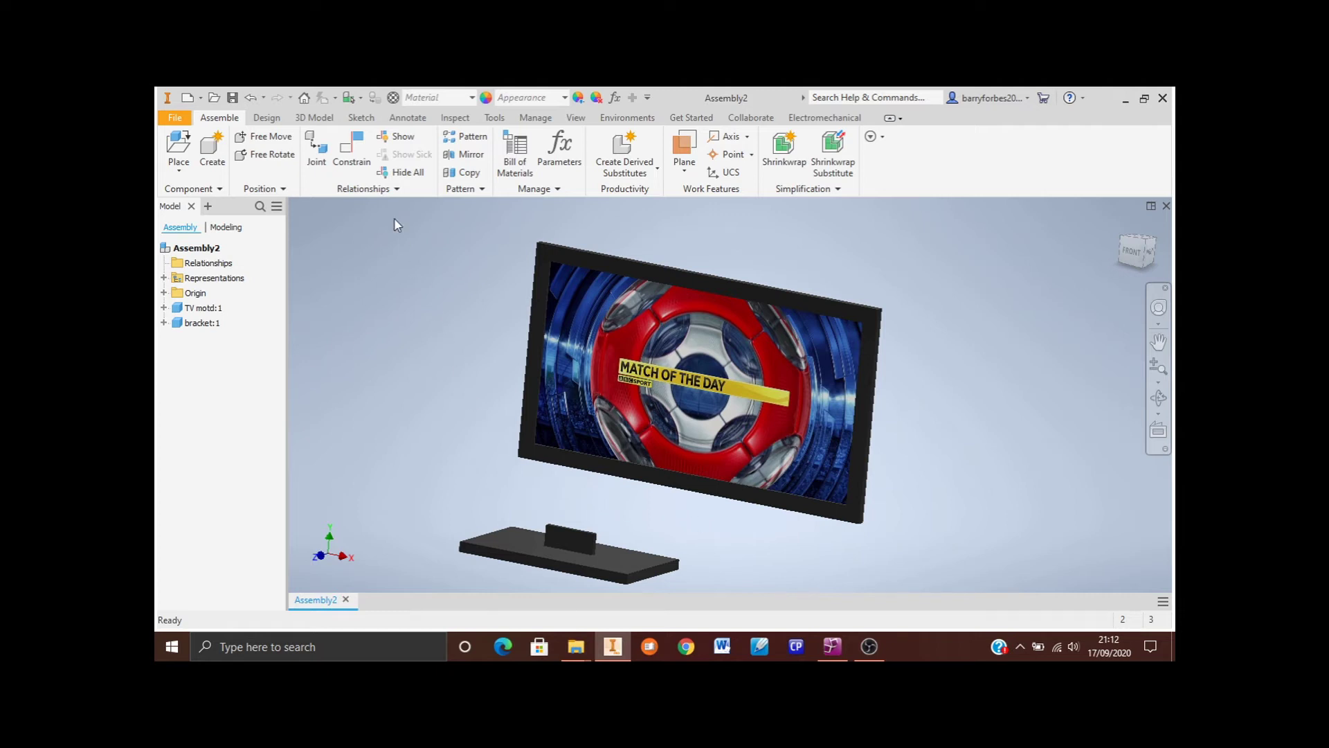
Start a mate constraint and select the face of the bracket's raised block
click(359, 161)
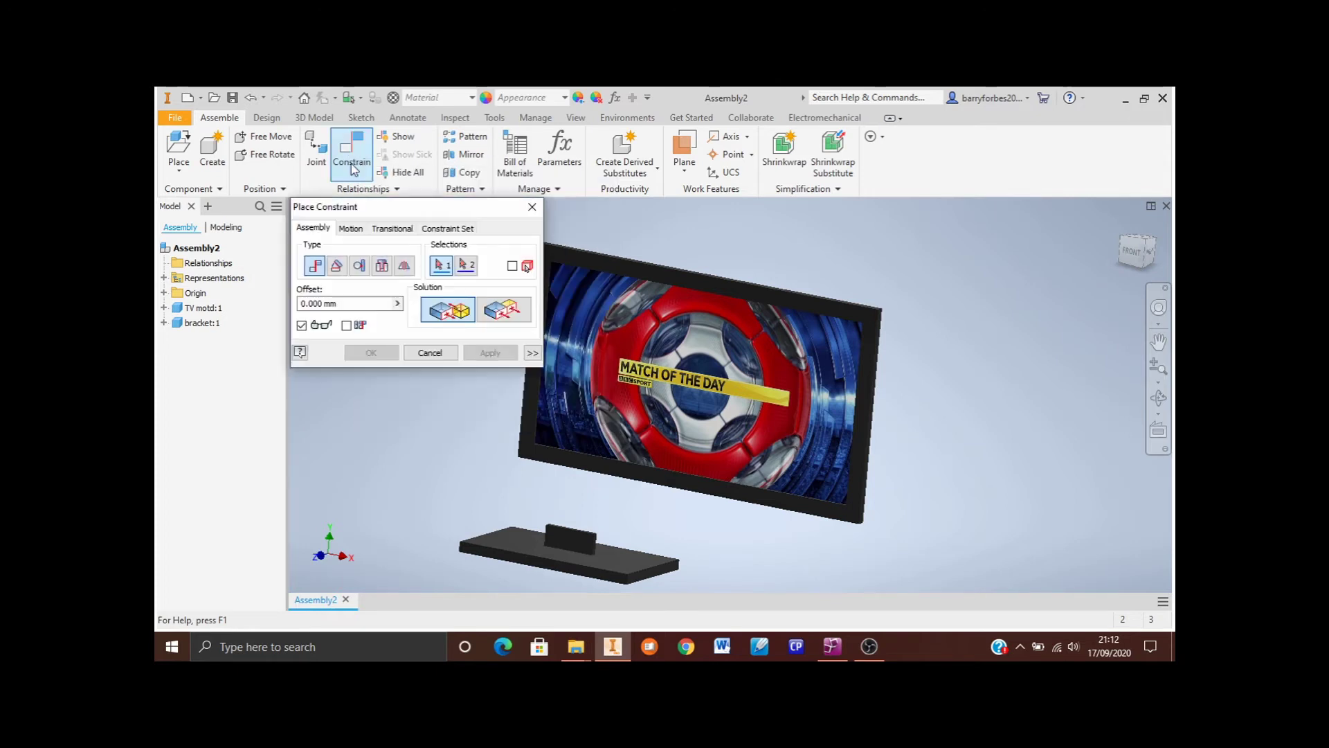
scroll(574, 550, down, 5)
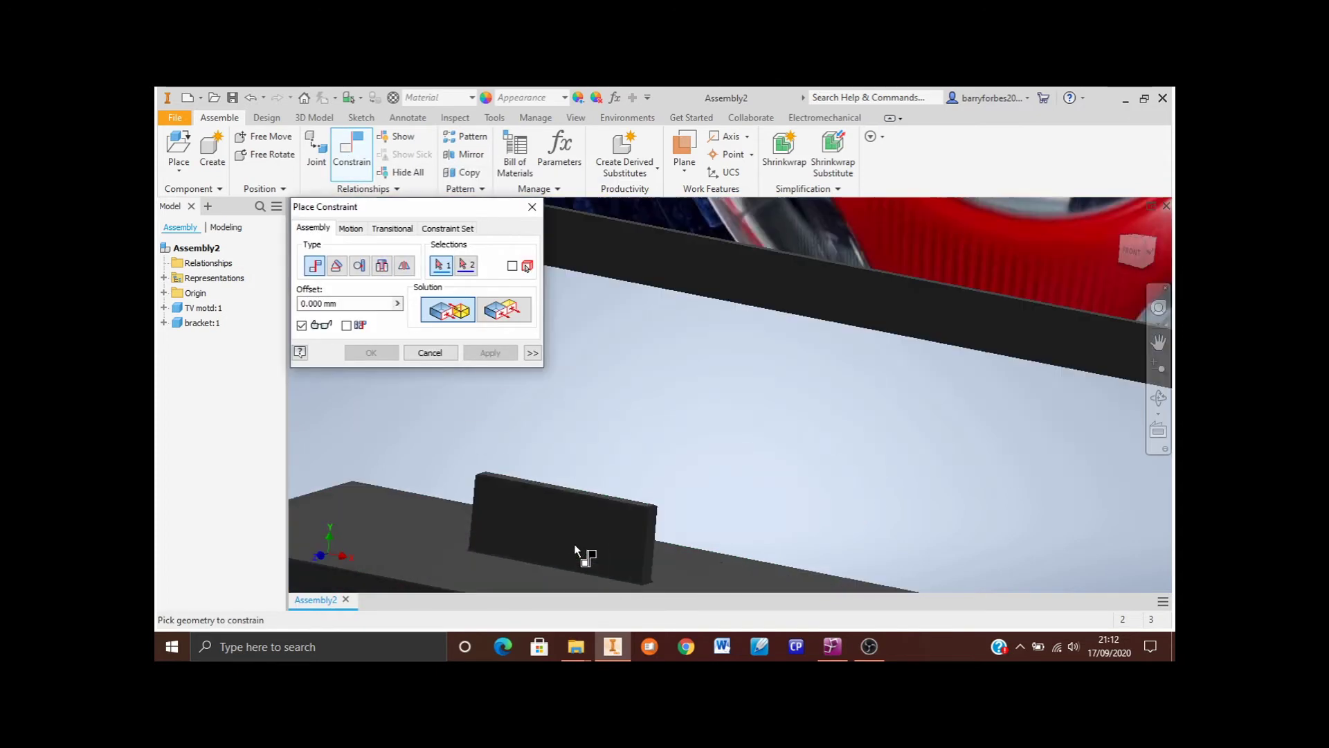
scroll(706, 502, up, 5)
middle_drag(760, 484, 677, 449)
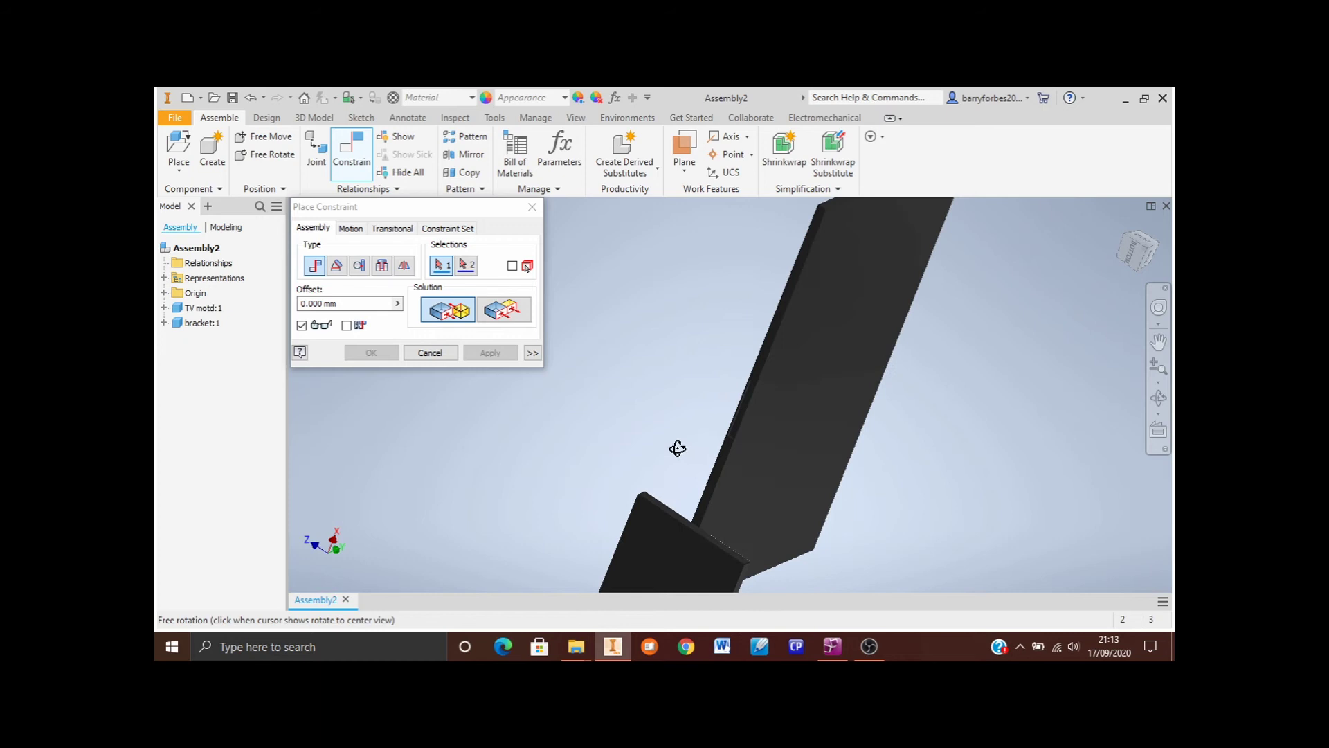
scroll(744, 413, down, 4)
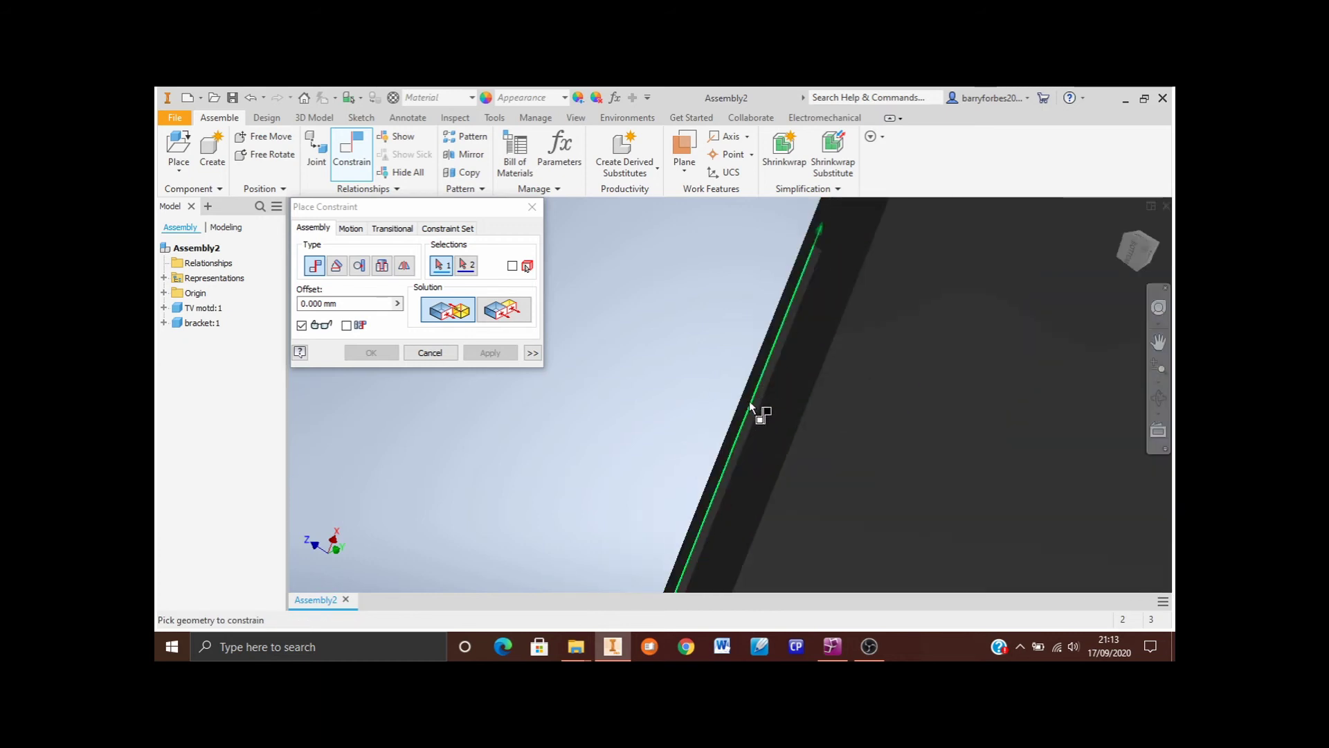
scroll(766, 415, up, 3)
shift+middle_drag(713, 394, 809, 474)
scroll(787, 470, down, 2)
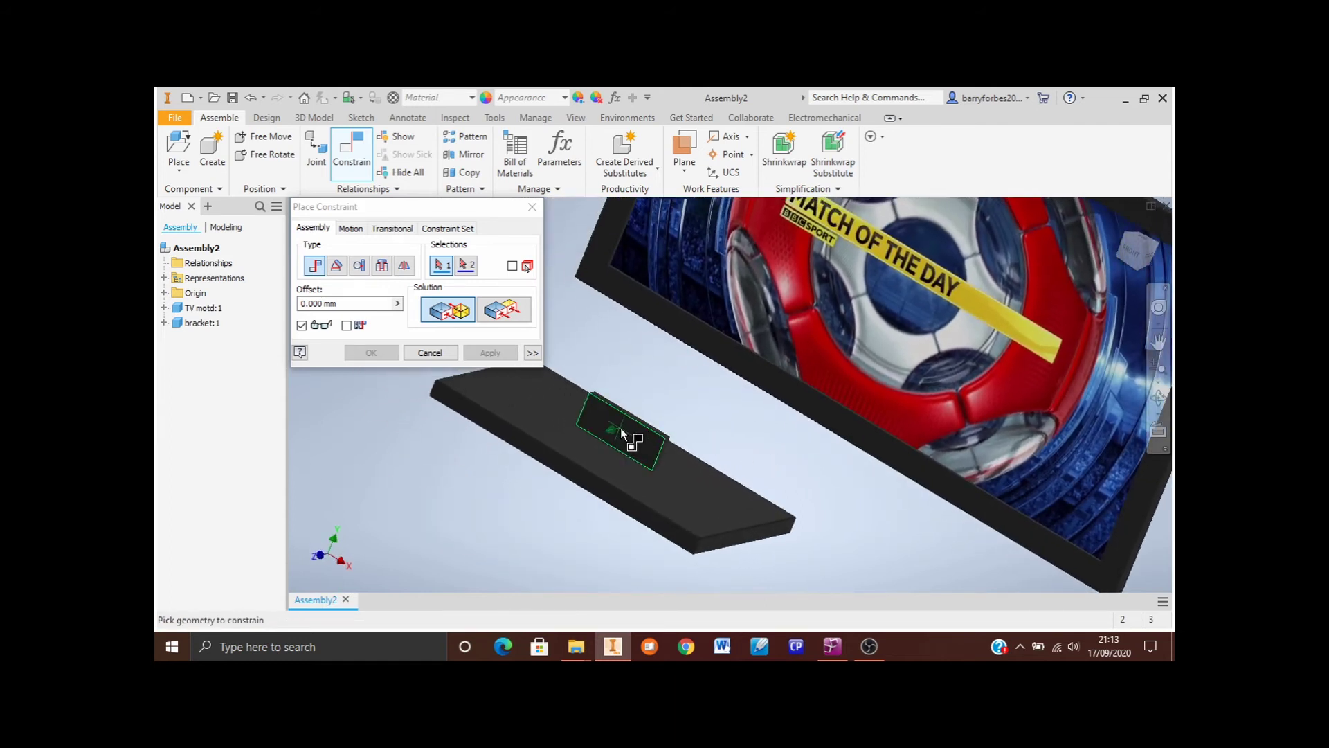
click(621, 433)
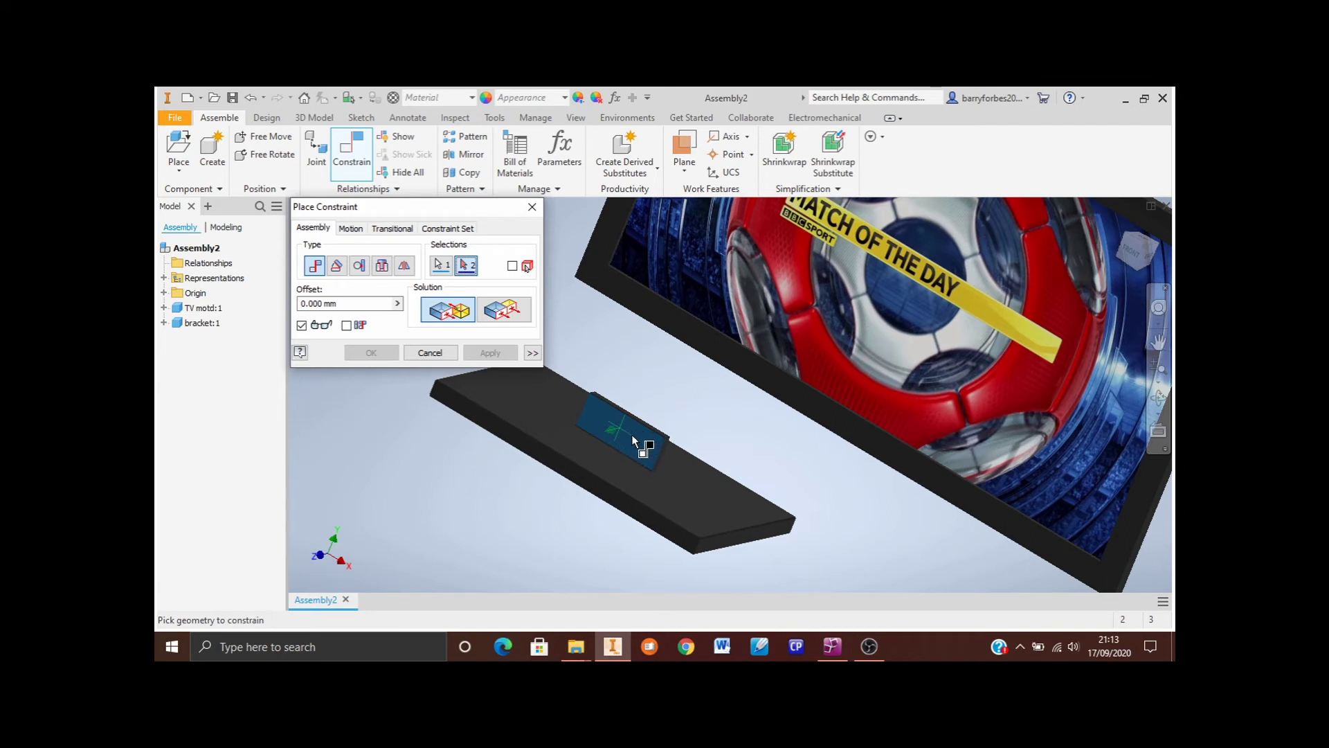
Pick the TV's bottom face as the second surface and apply the mate
shift+middle_drag(875, 484, 783, 419)
shift+middle_drag(864, 458, 863, 422)
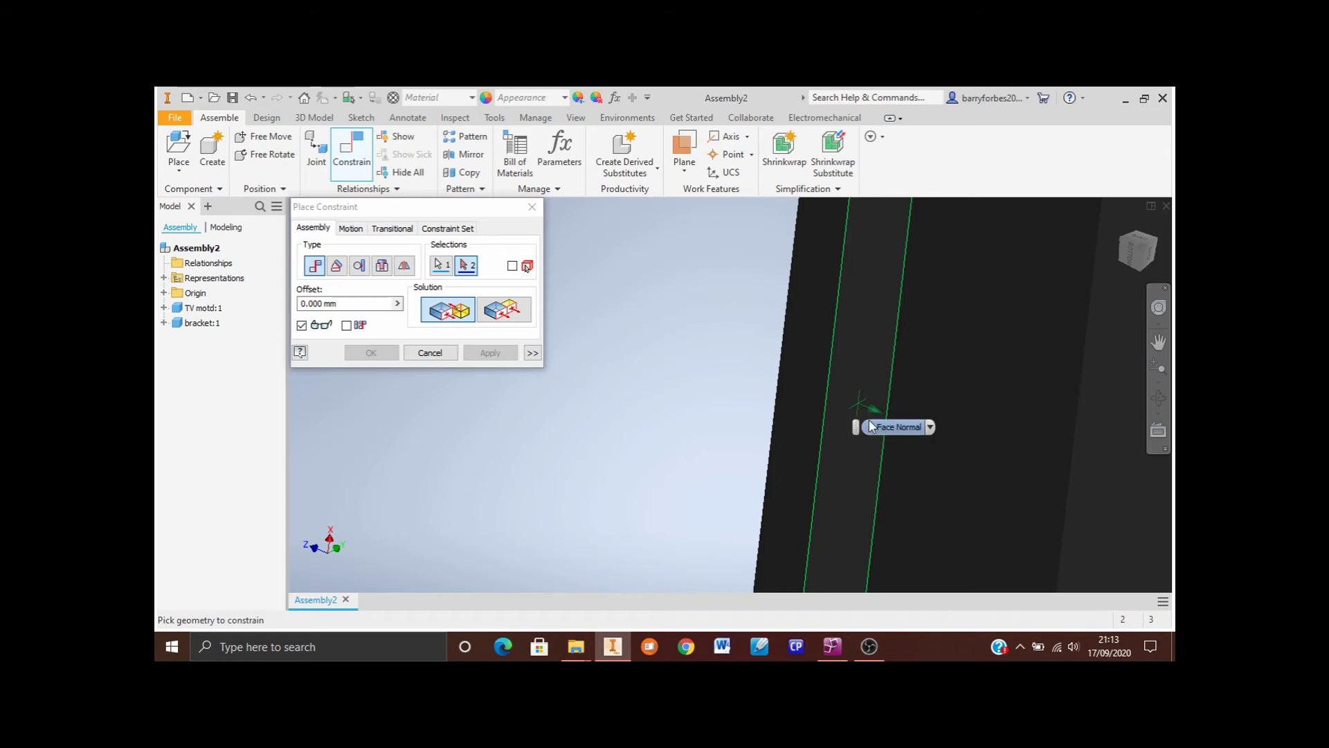
click(863, 374)
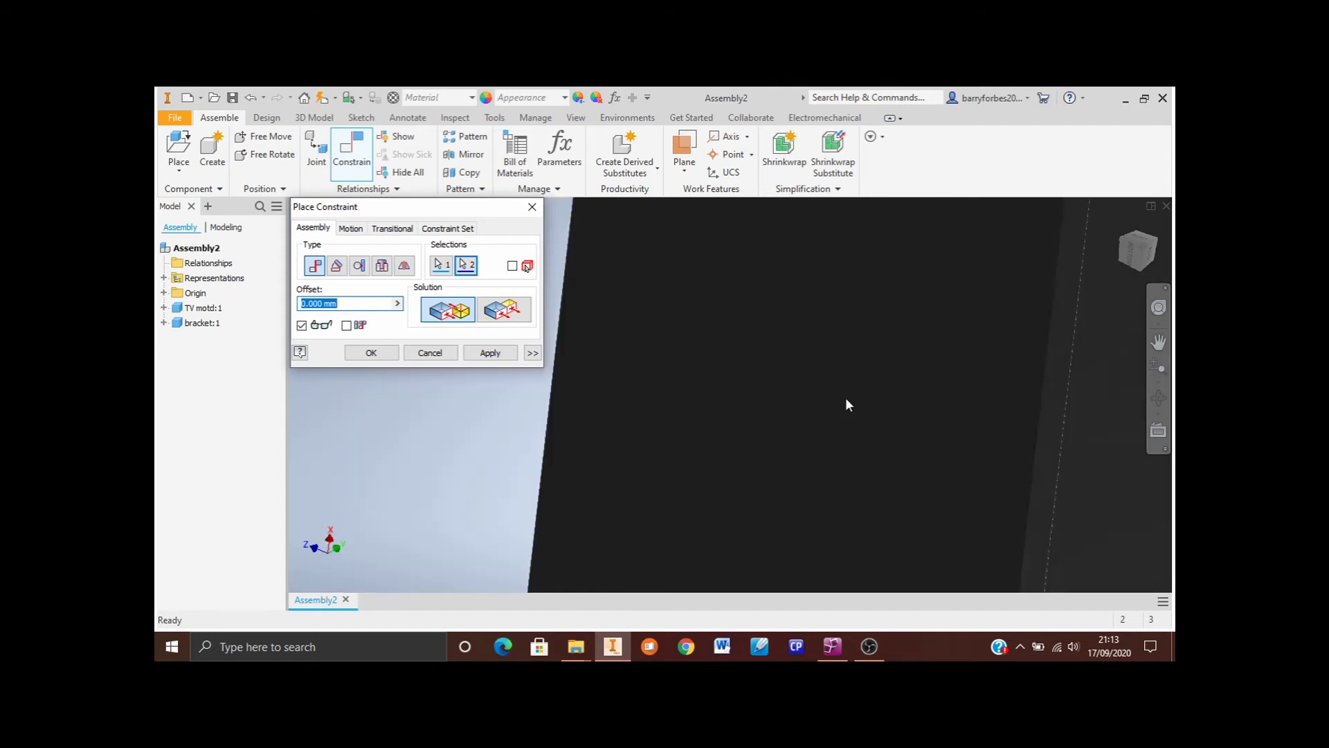
shift+middle_drag(794, 395, 671, 540)
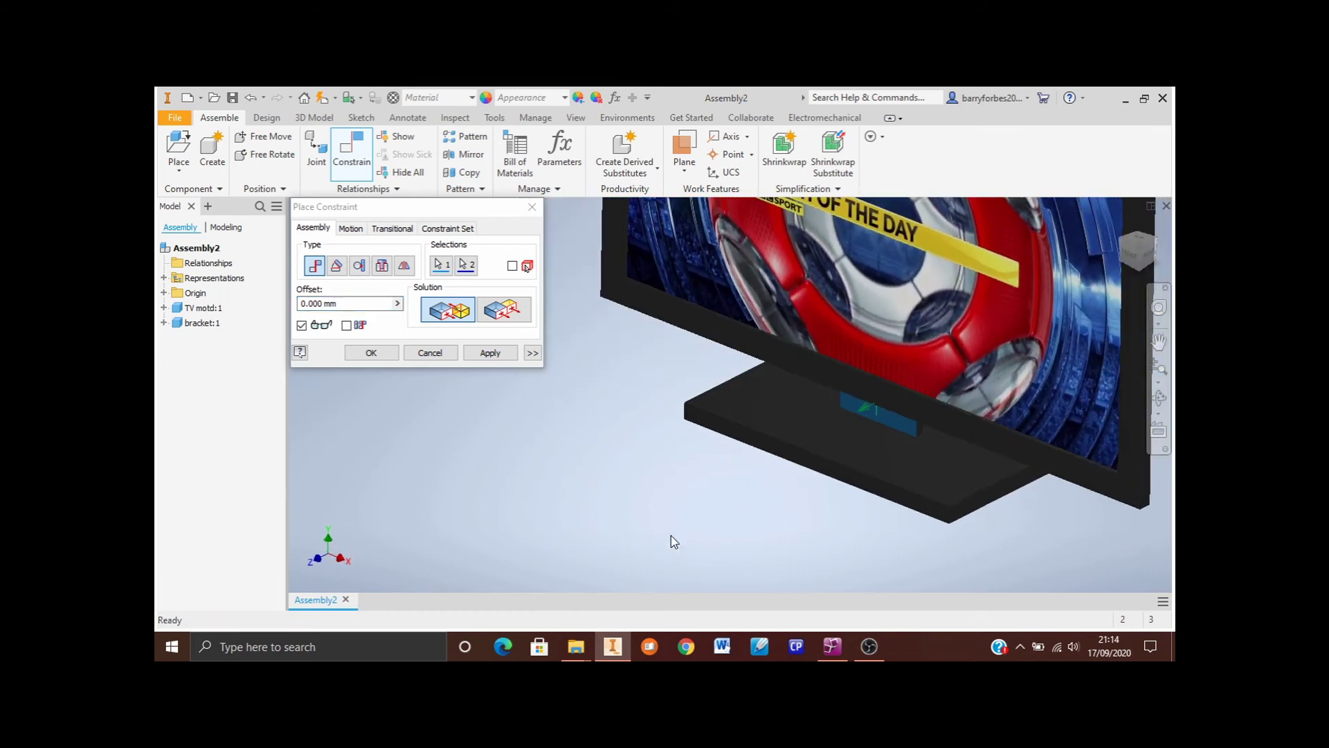
click(495, 356)
click(495, 355)
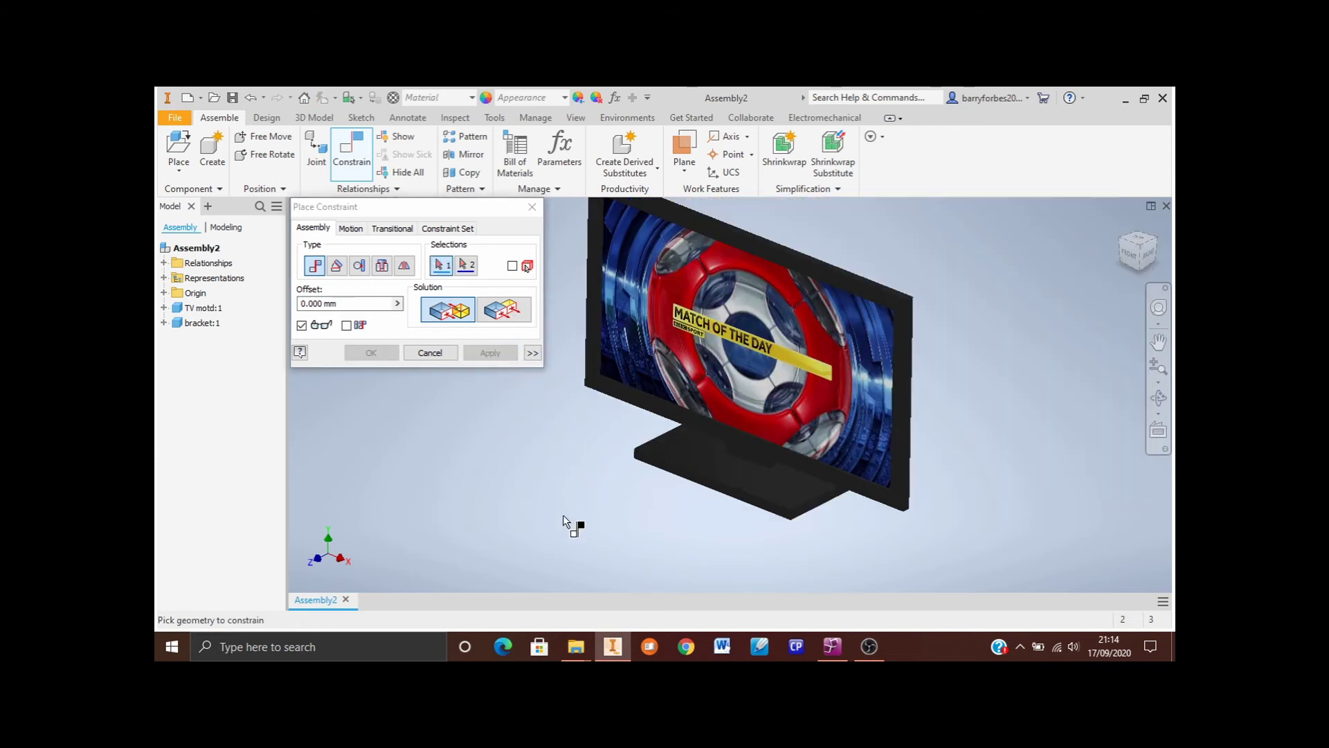
Close the constraint dialog, drag the TV above the bracket, and start a new constraint
scroll(713, 526, down, 2)
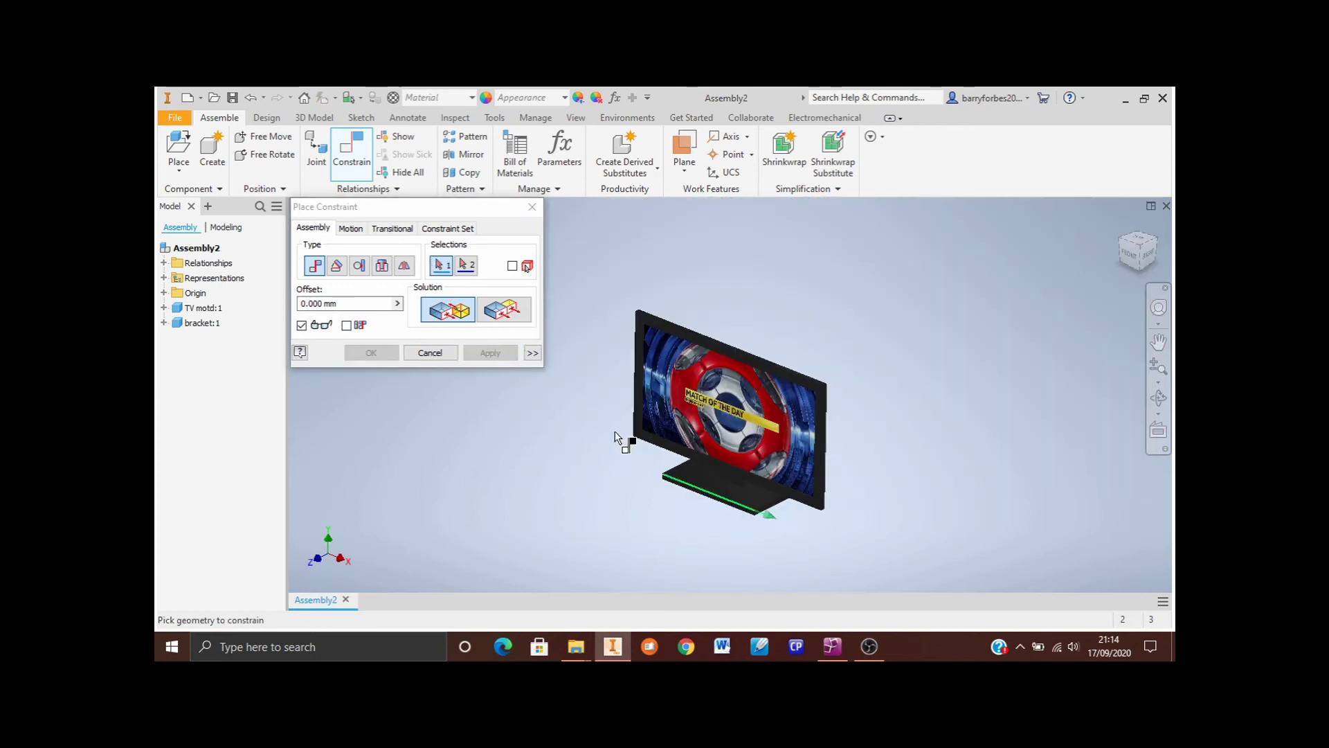
click(438, 352)
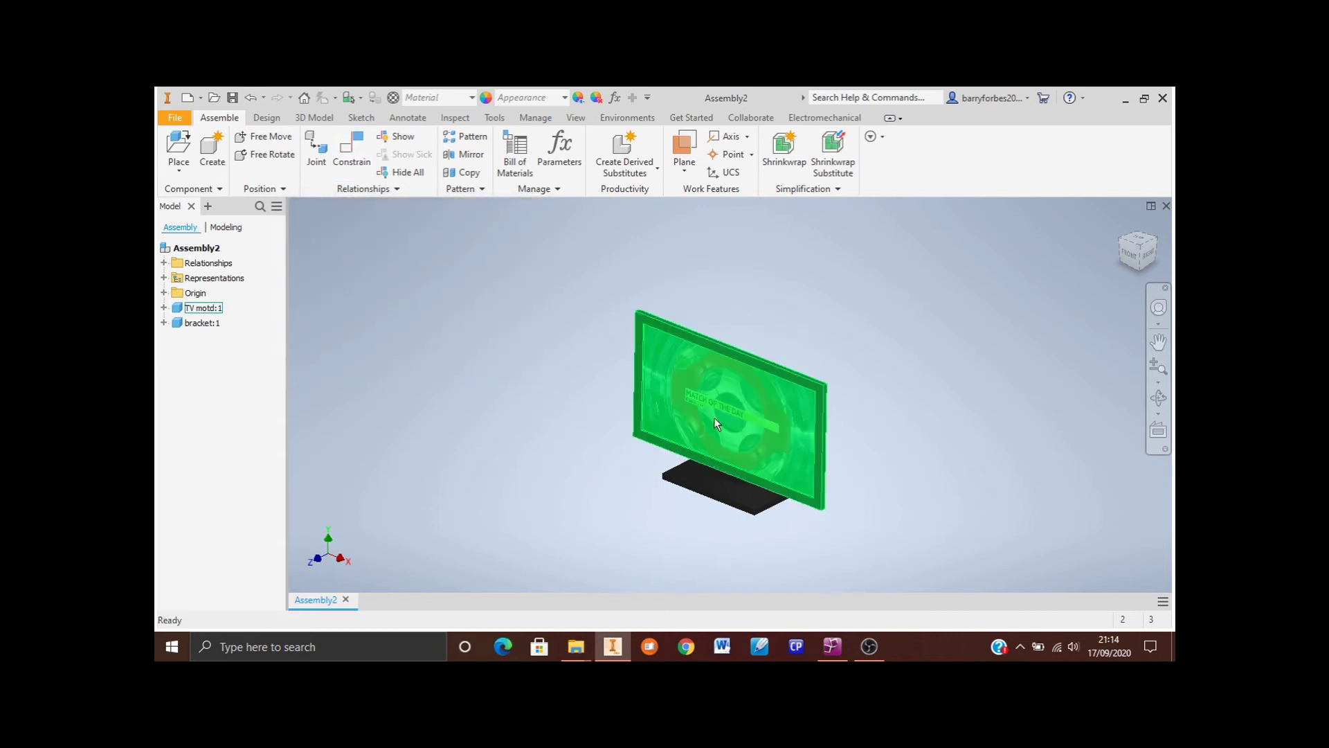
drag(713, 417, 546, 349)
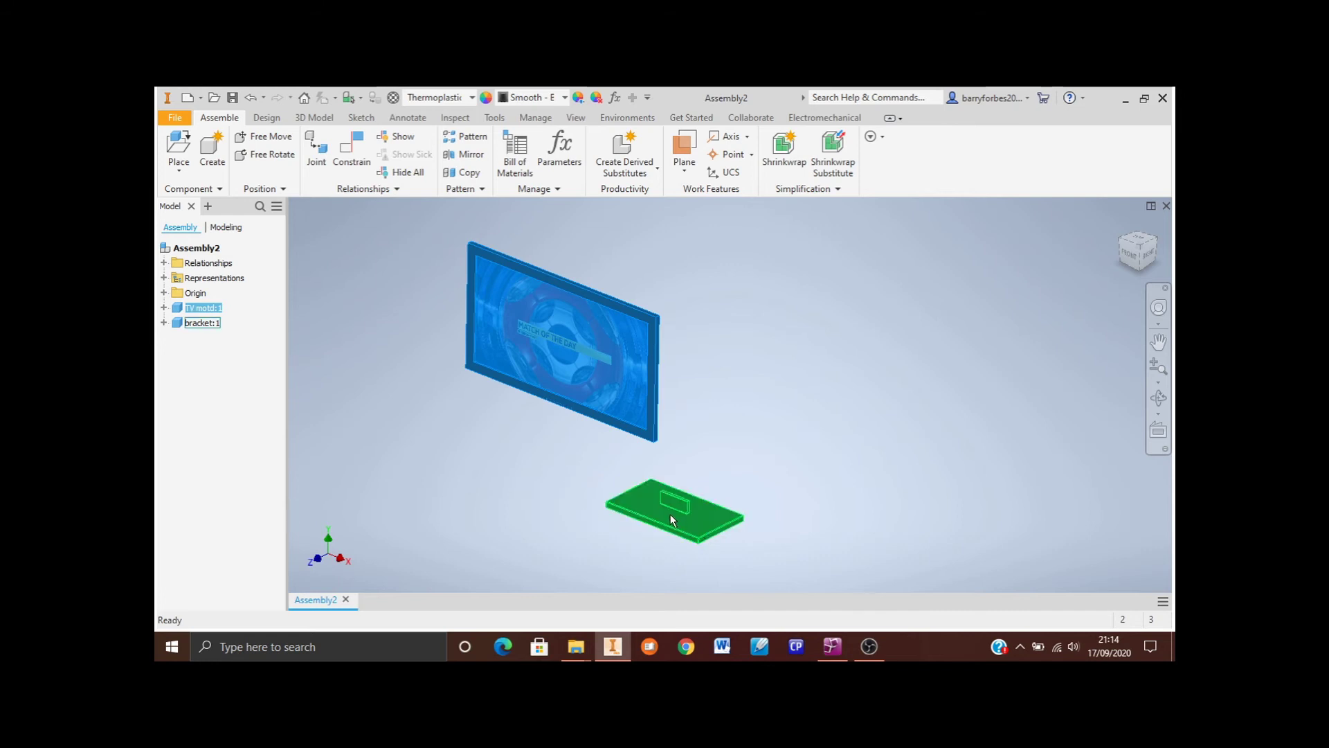
scroll(666, 495, up, 5)
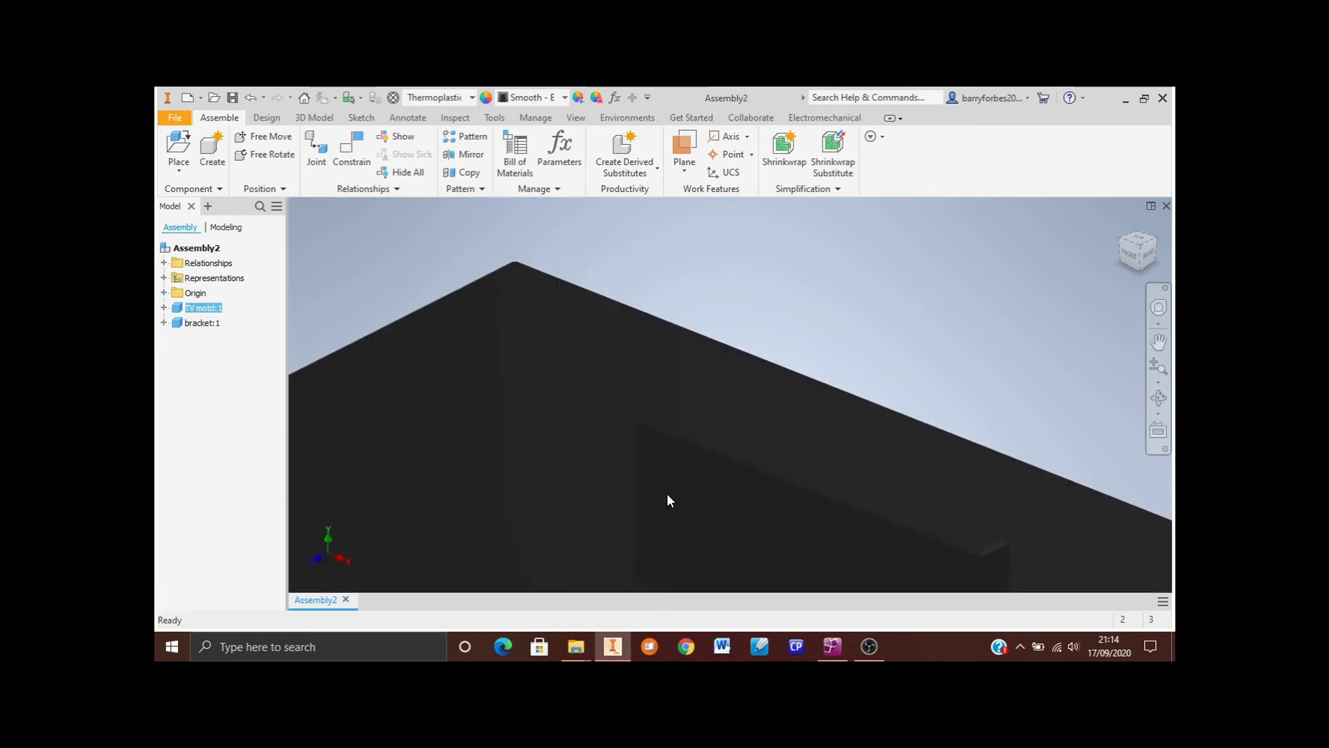
scroll(789, 458, down, 5)
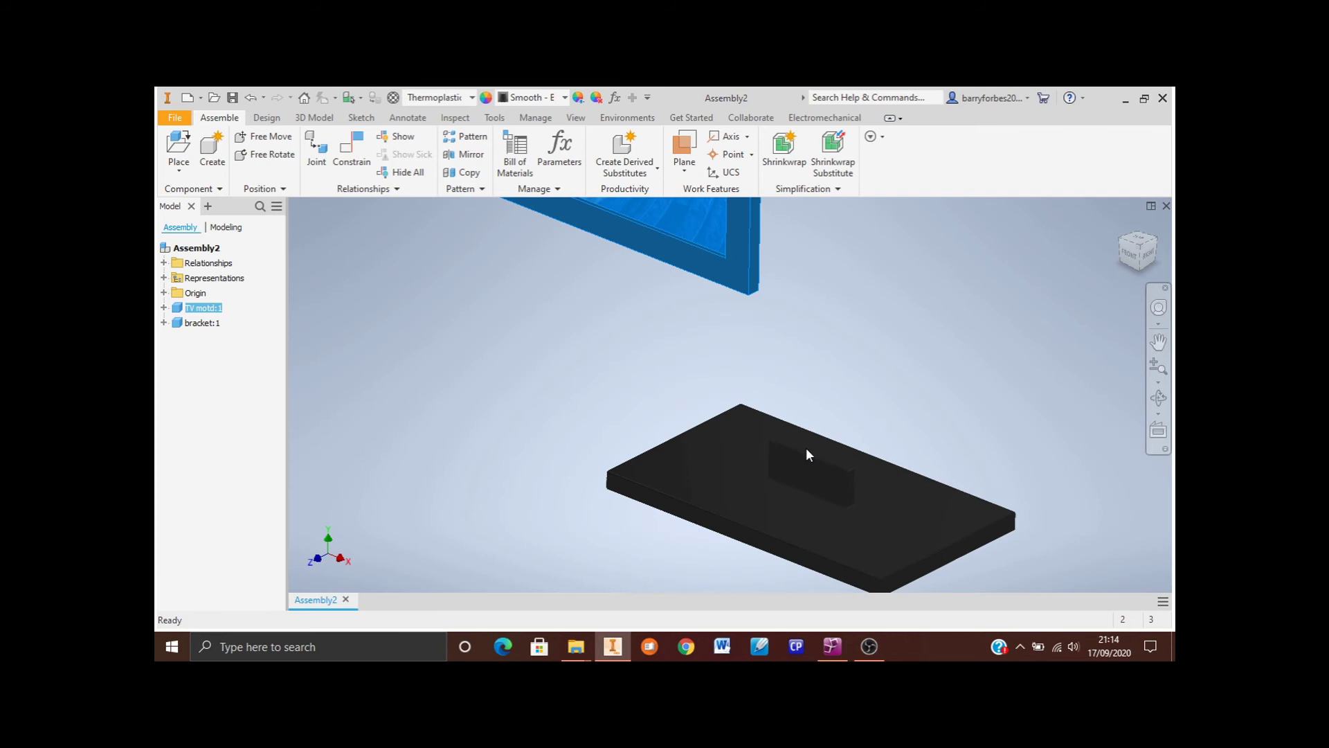
scroll(796, 447, up, 5)
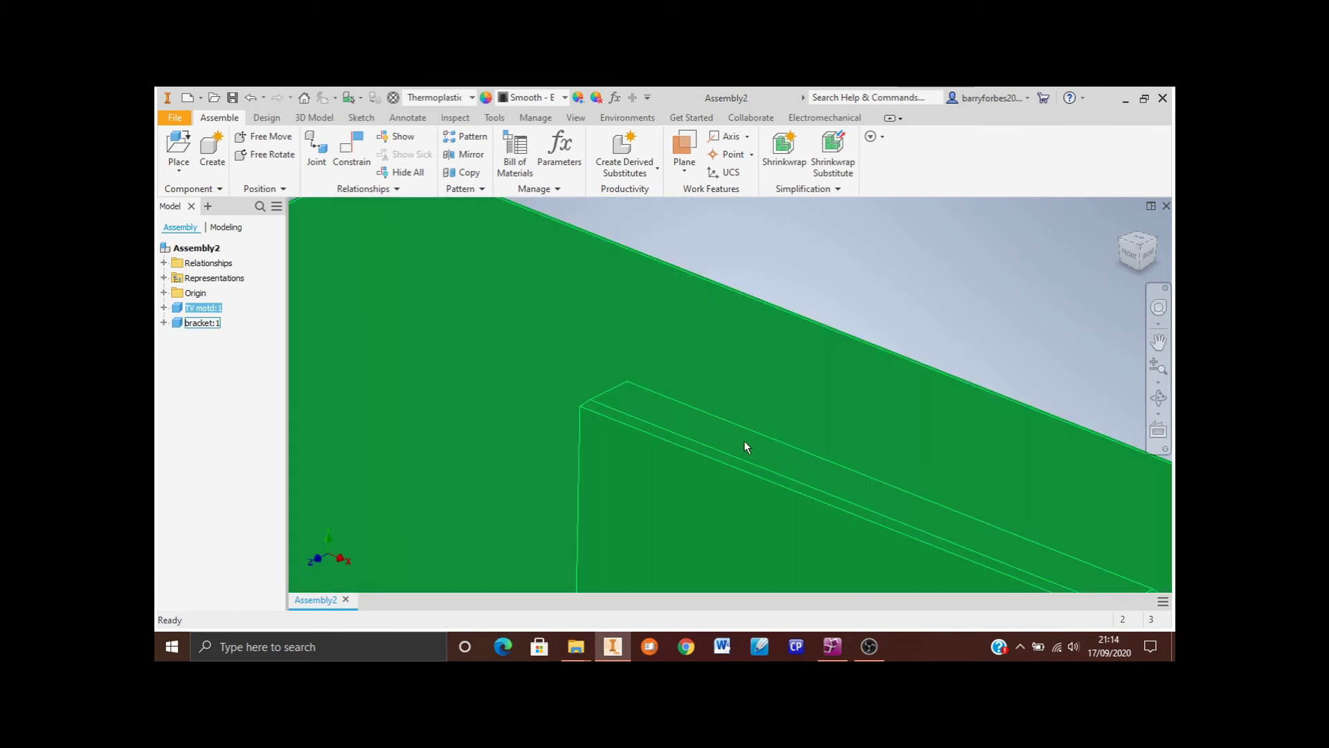
scroll(766, 459, down, 3)
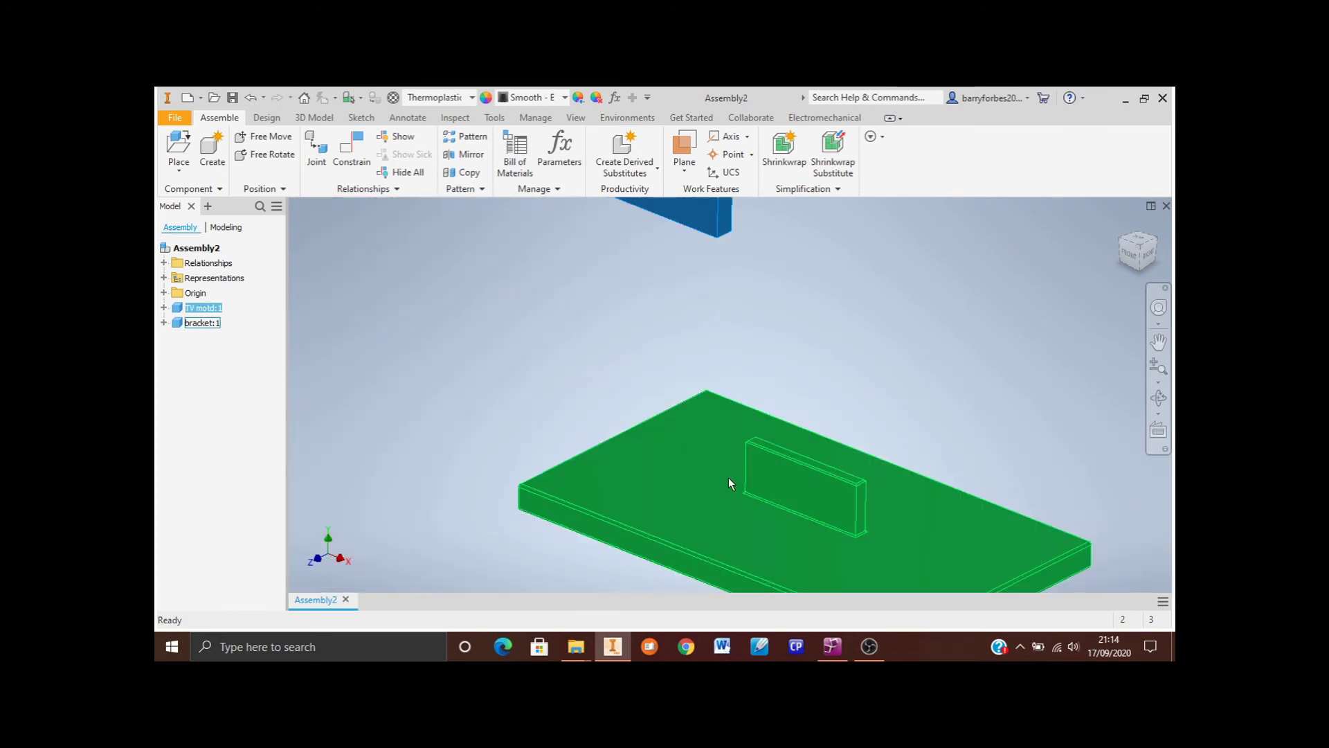
scroll(711, 474, down, 3)
shift+middle_drag(640, 423, 703, 434)
scroll(611, 371, up, 5)
scroll(656, 384, down, 5)
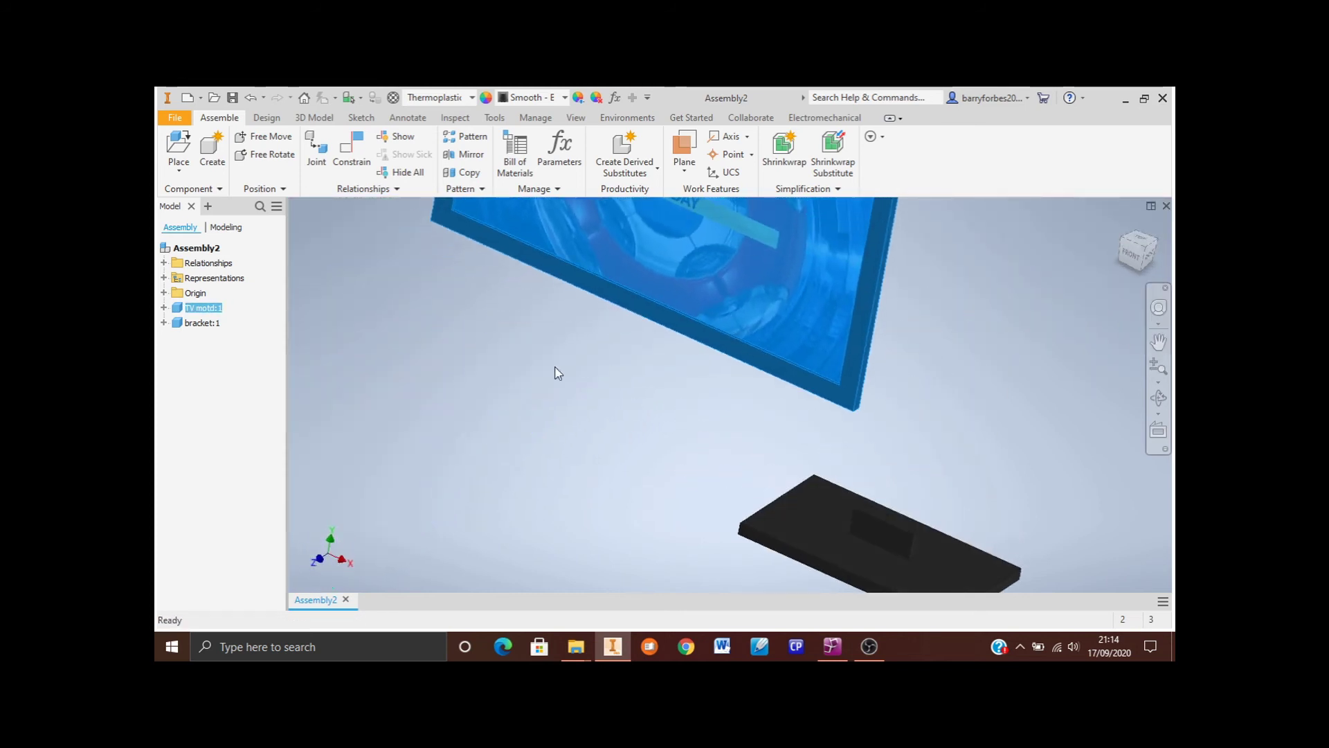
click(351, 154)
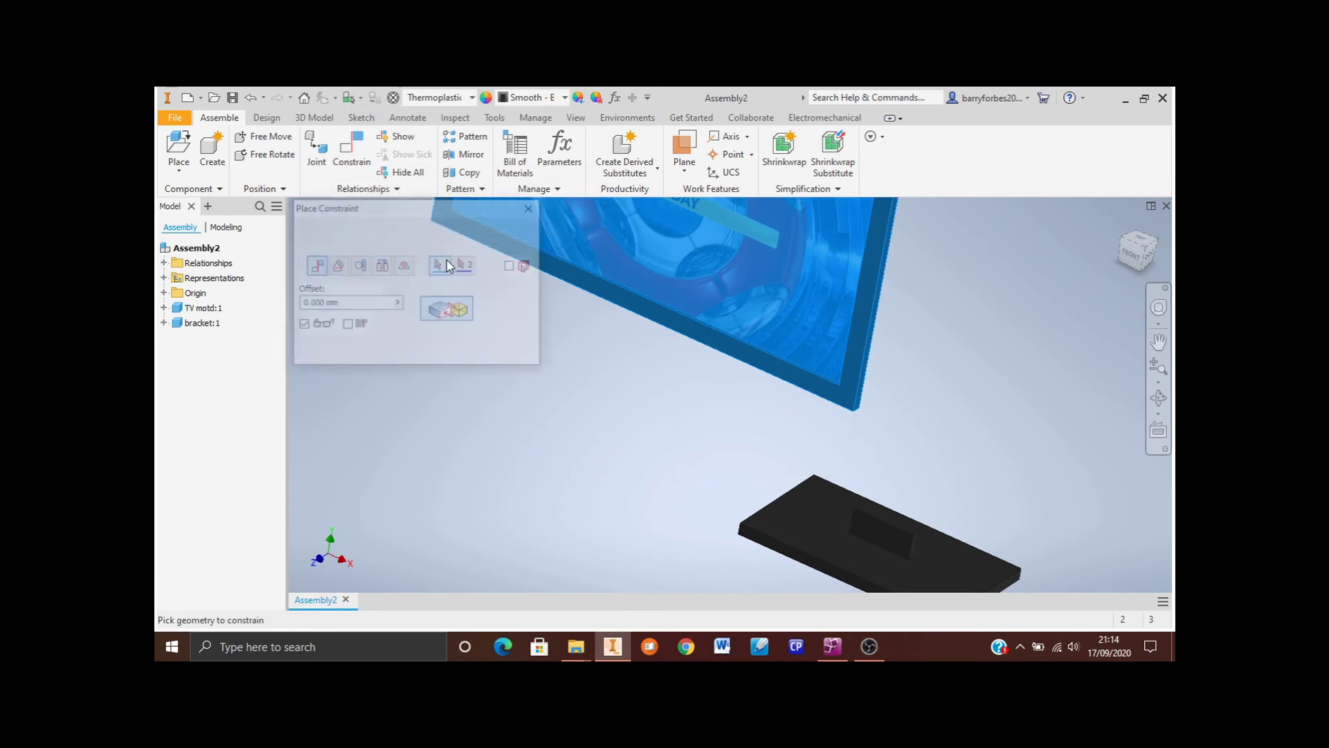
Select the top face of the bracket's upright block and the TV's underside face
scroll(898, 532, up, 2)
scroll(898, 532, up, 3)
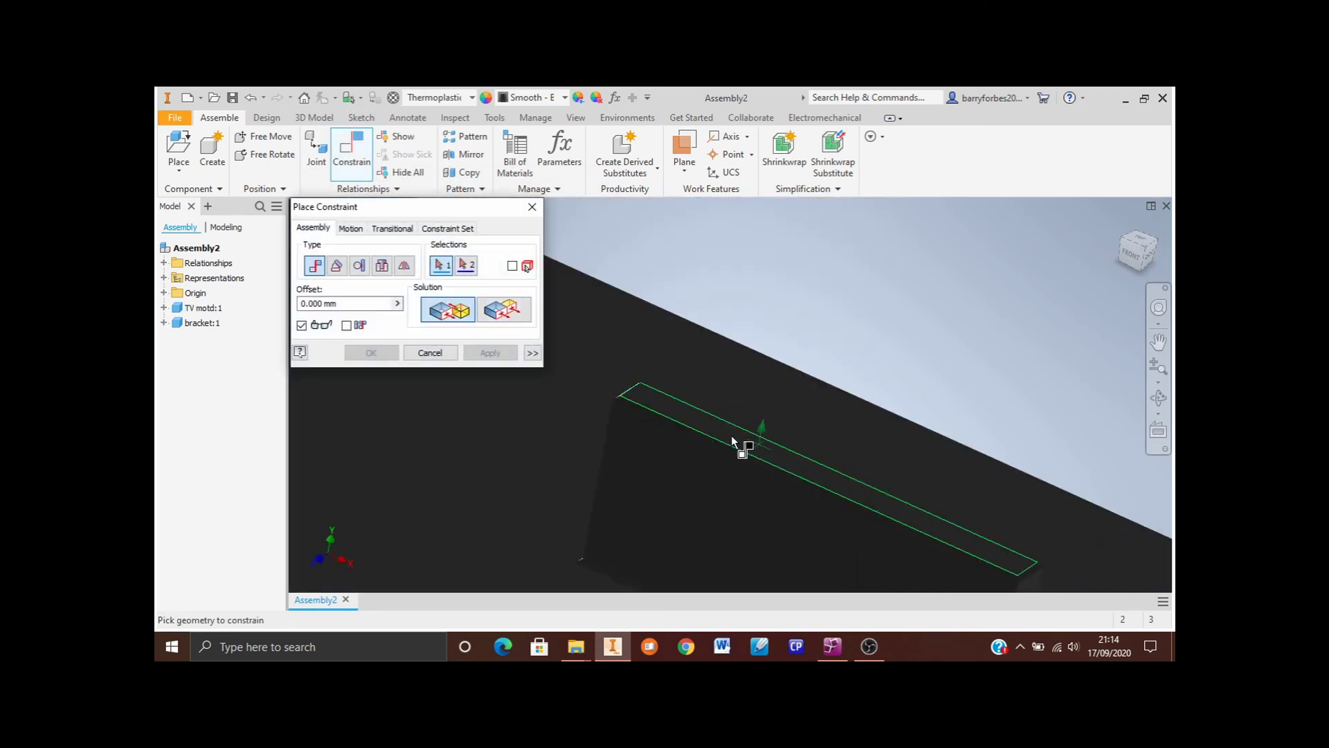
scroll(723, 432, up, 2)
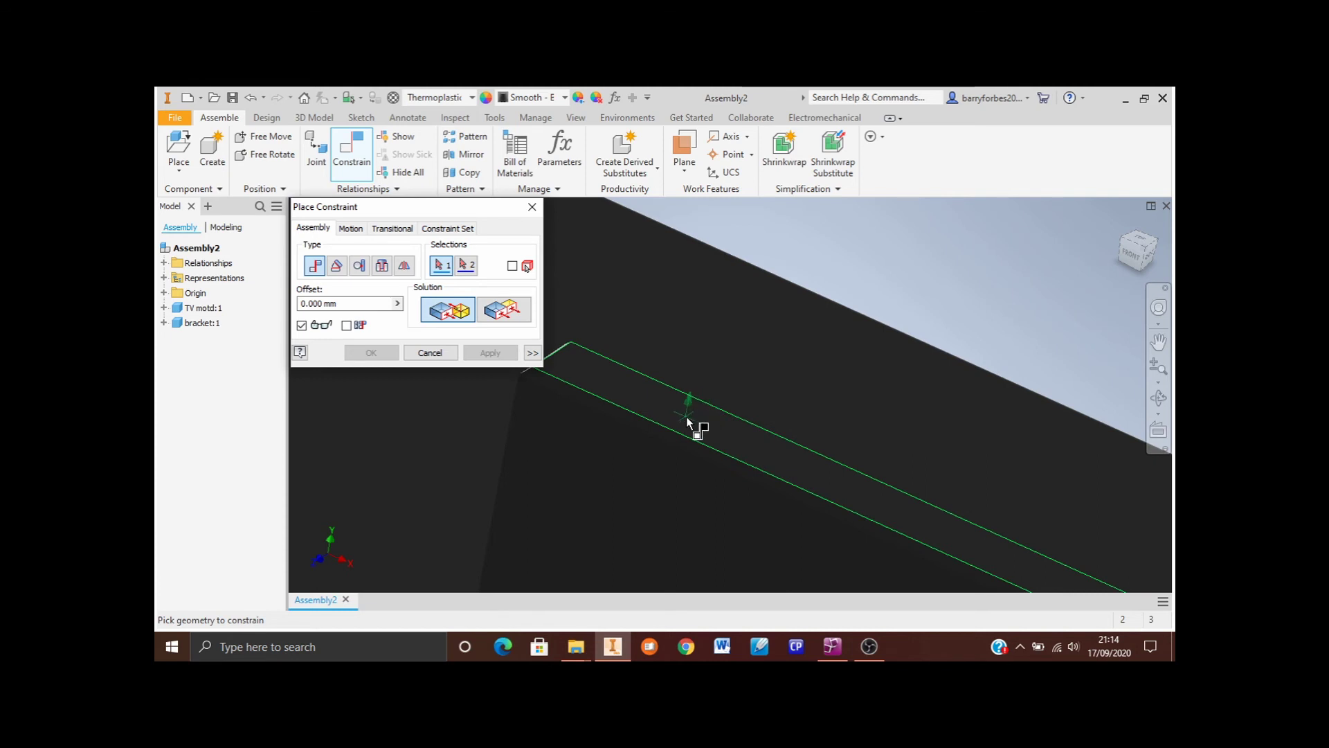
click(687, 420)
scroll(810, 447, down, 3)
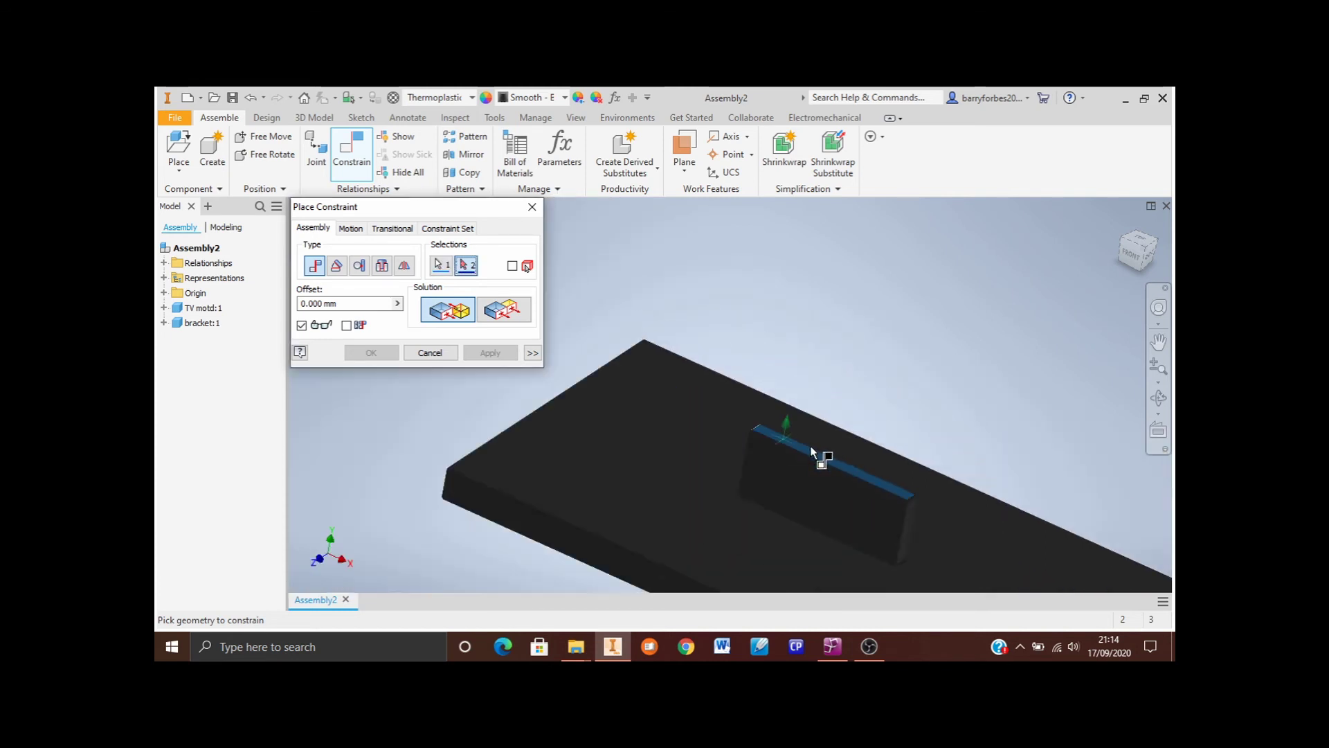
scroll(811, 446, down, 5)
shift+middle_drag(629, 445, 699, 374)
middle_drag(676, 270, 784, 496)
scroll(734, 408, up, 5)
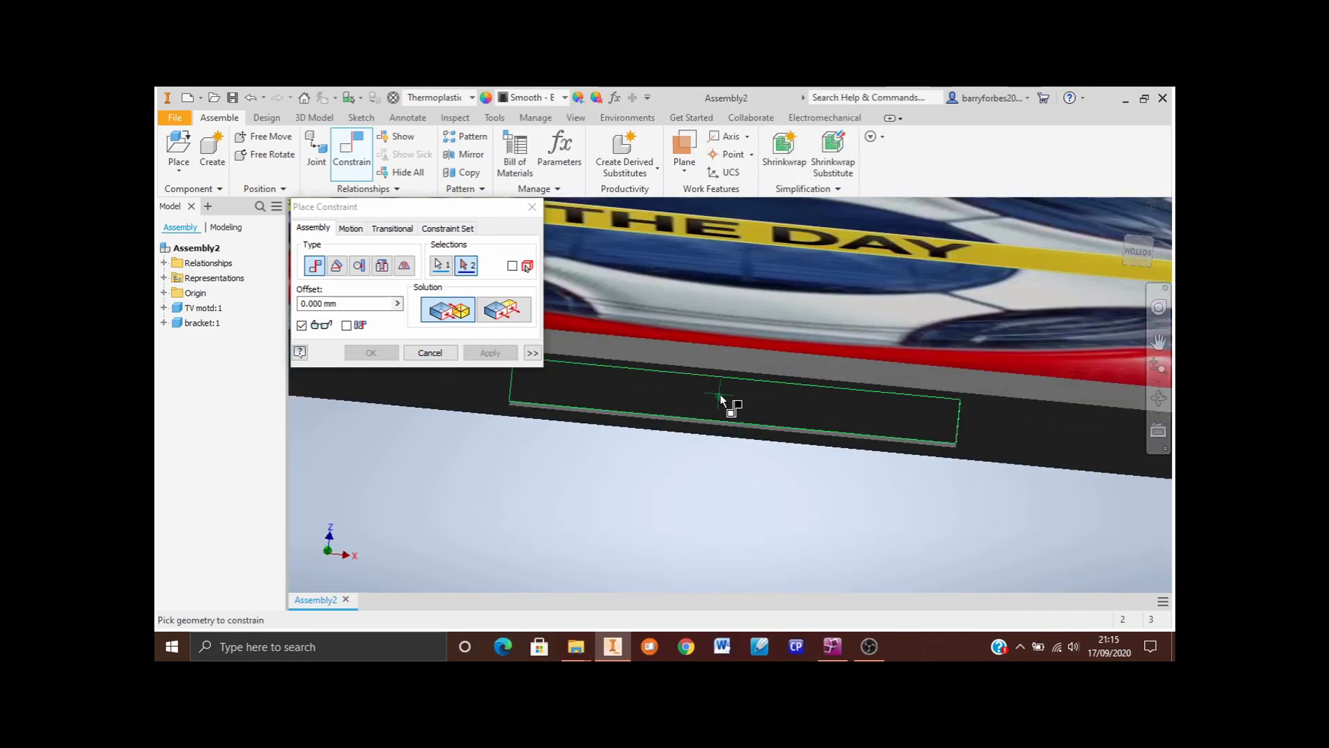
click(779, 405)
Apply the constraint, close the dialog, then select and deselect TV motd:1
scroll(789, 425, down, 5)
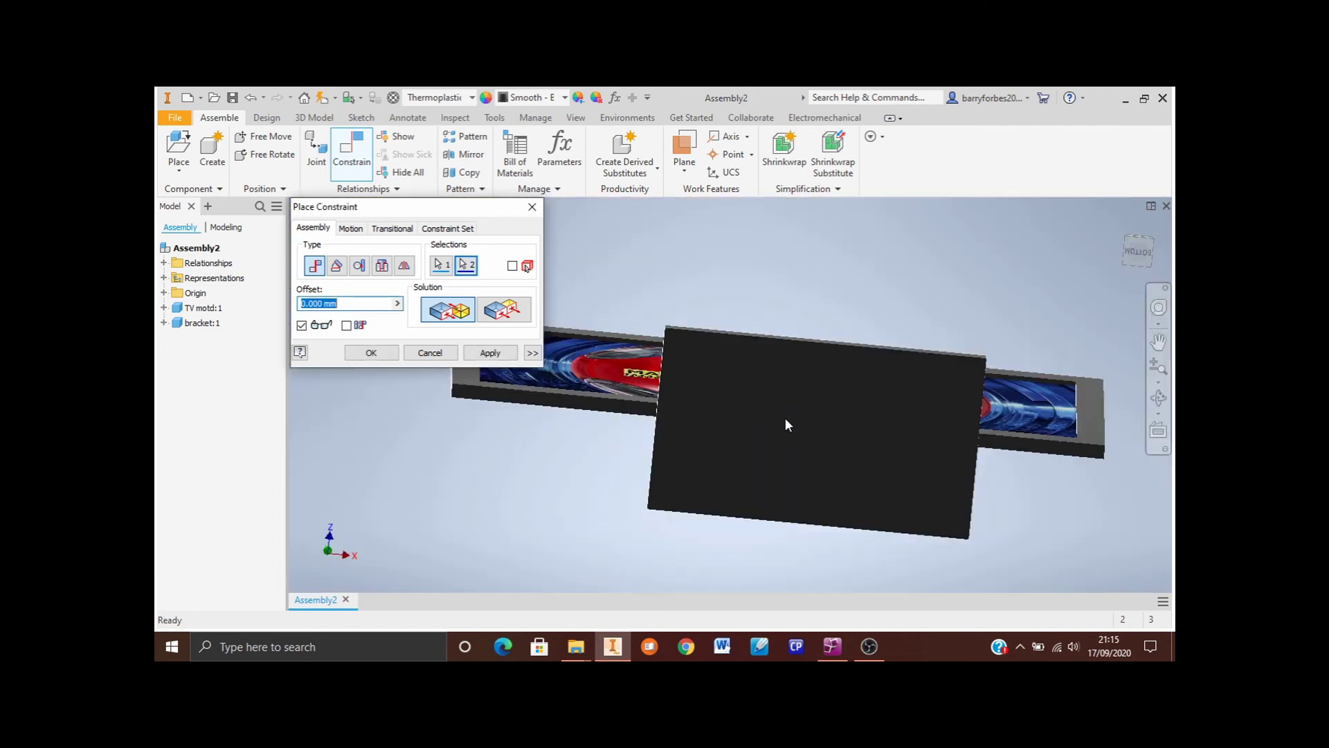
mouse_move(785, 417)
shift+middle_down()
mouse_move(778, 387)
mouse_move(775, 409)
shift+middle_up()
scroll(767, 384, down, 4)
scroll(774, 434, up, 3)
scroll(774, 435, up, 3)
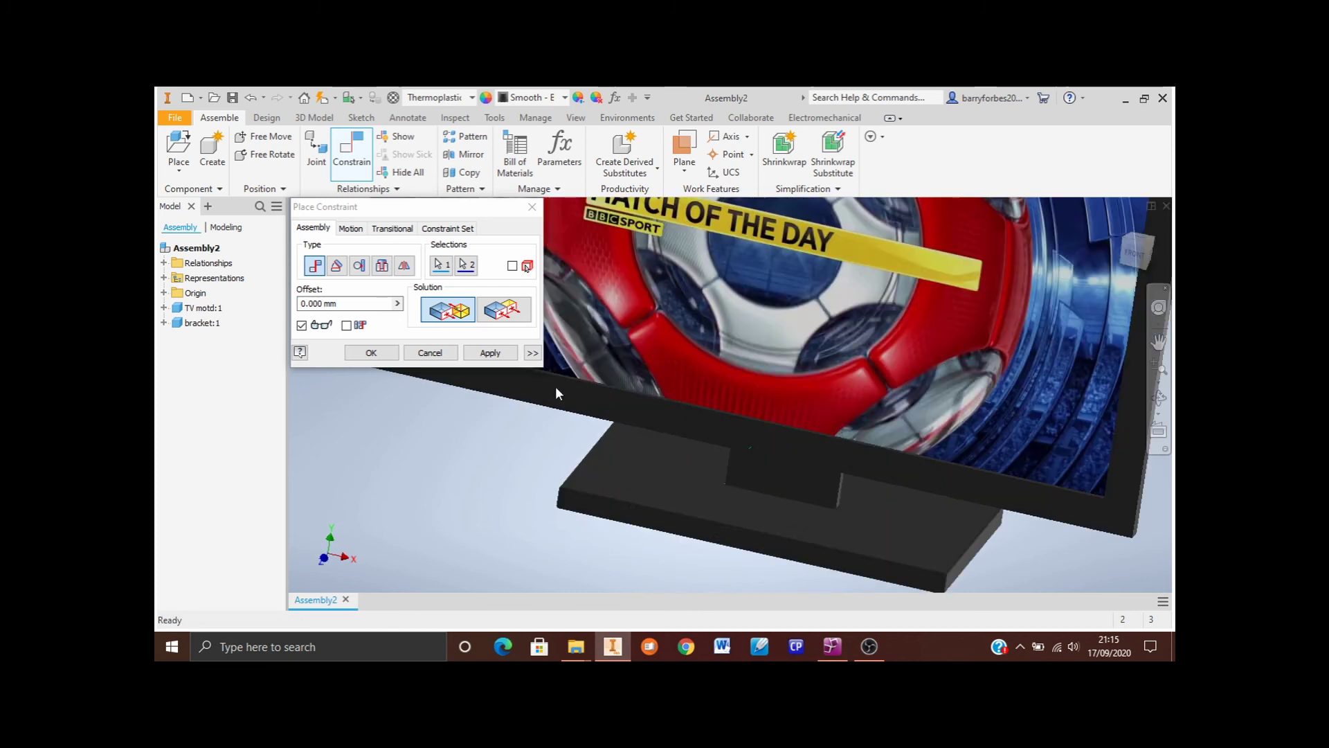
click(491, 353)
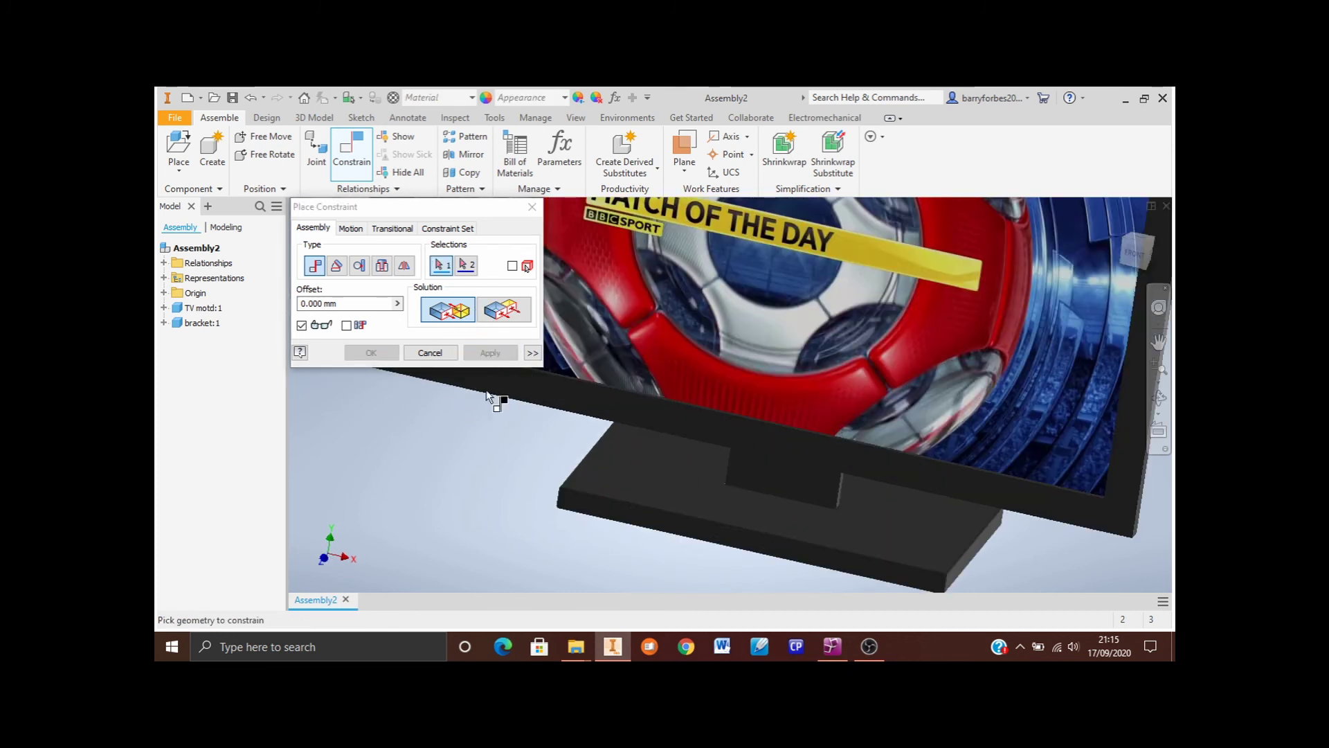
click(430, 353)
click(762, 402)
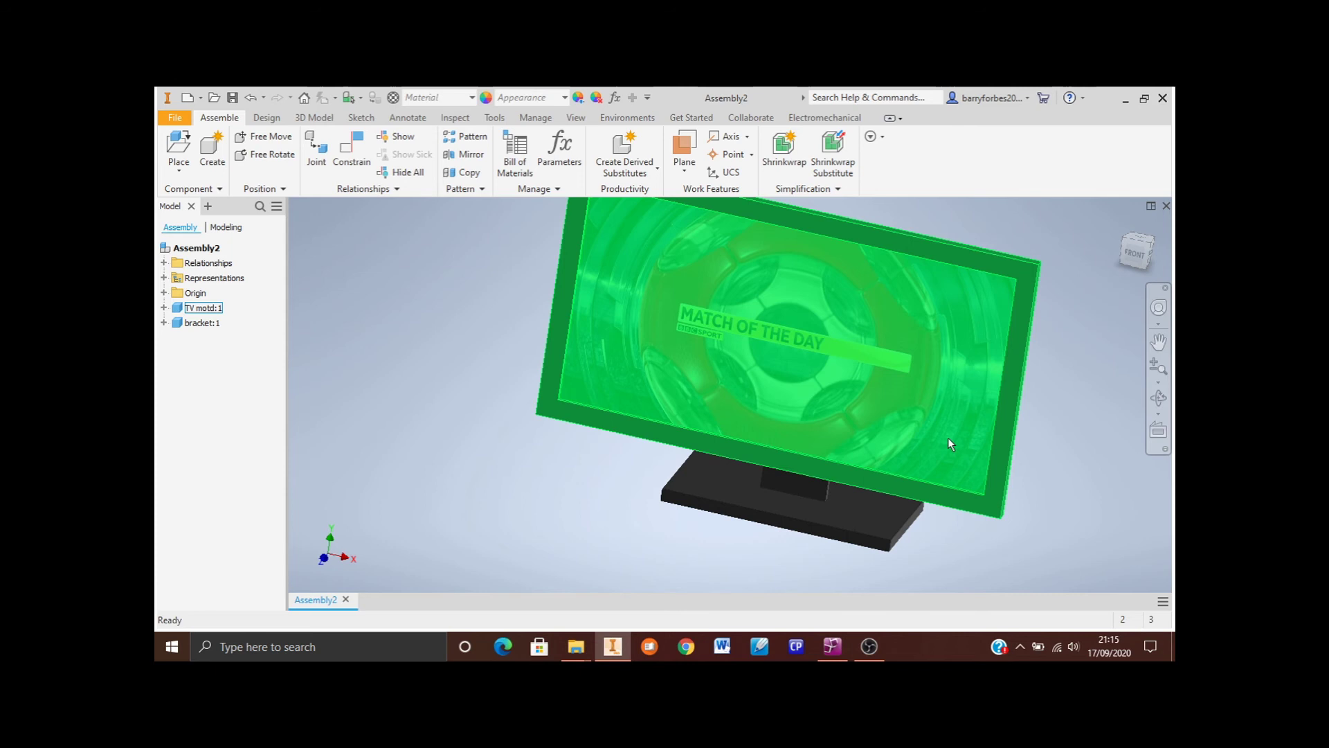
scroll(956, 485, down, 3)
key(Escape)
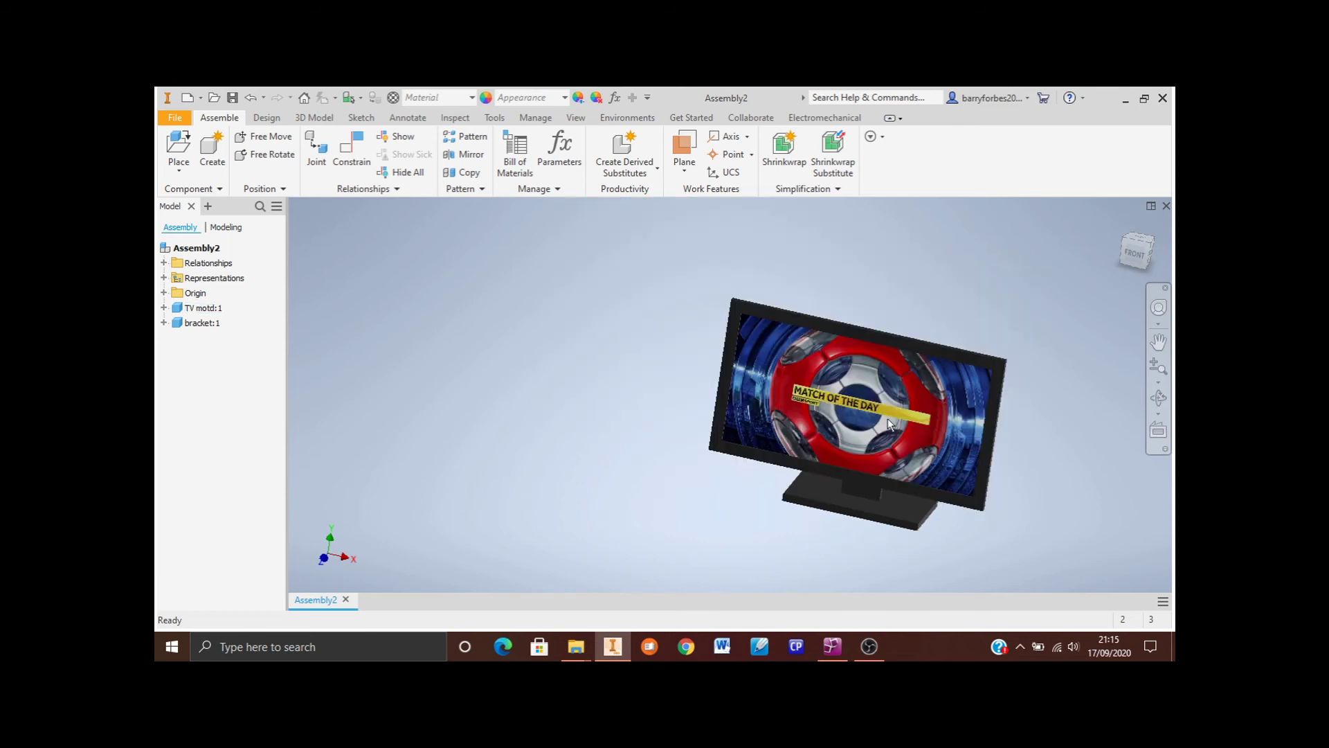
Drag TV motd:1 up off the bracket and inspect the notch on its lower edge
click(760, 378)
drag(760, 355, 515, 296)
shift+middle_drag(634, 439, 893, 512)
scroll(900, 484, down, 8)
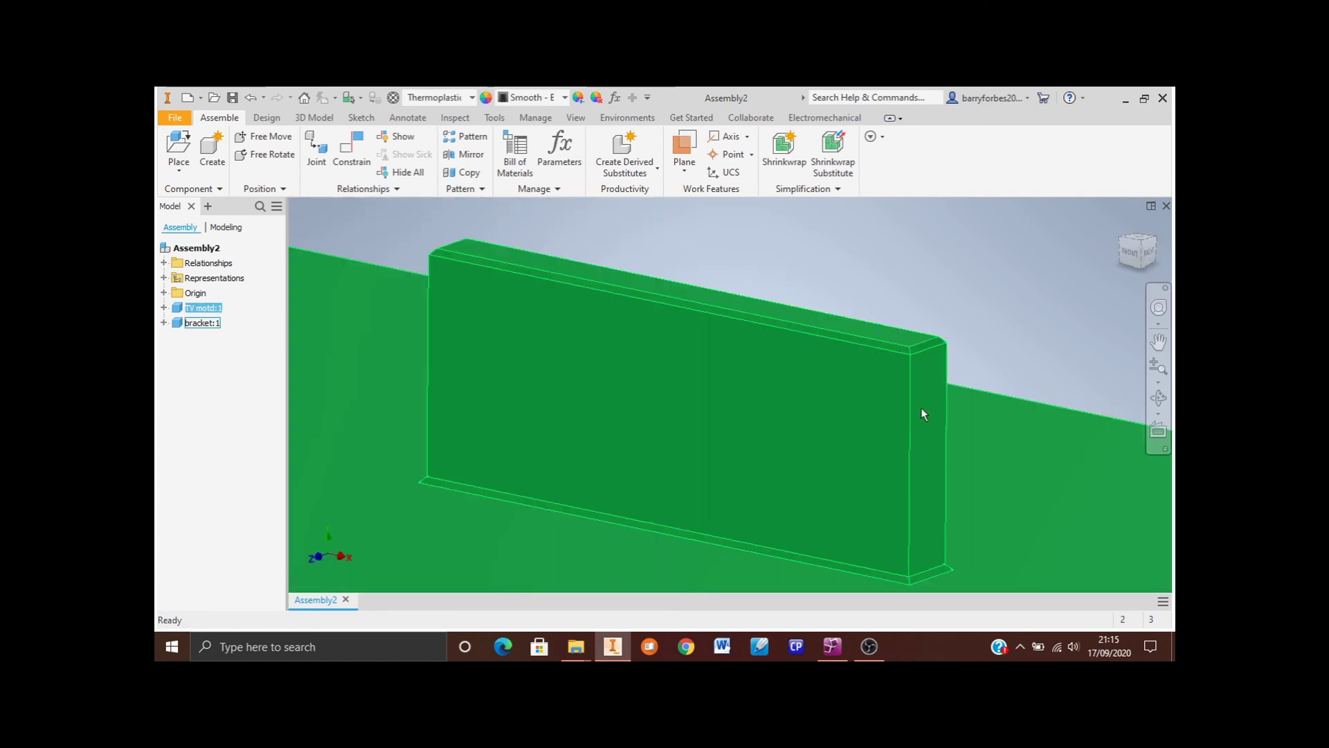
scroll(931, 436, up, 6)
shift+middle_drag(481, 418, 652, 359)
scroll(700, 323, down, 5)
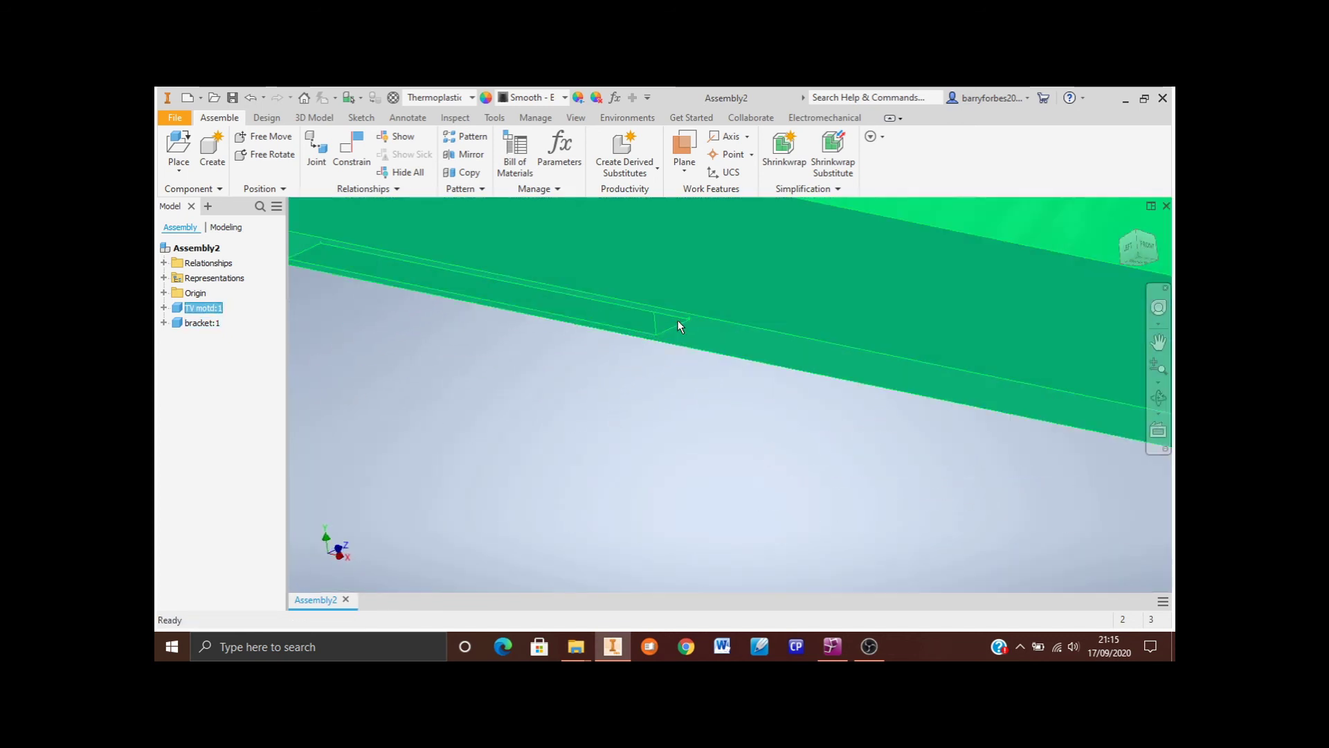
click(677, 319)
scroll(677, 320, down, 3)
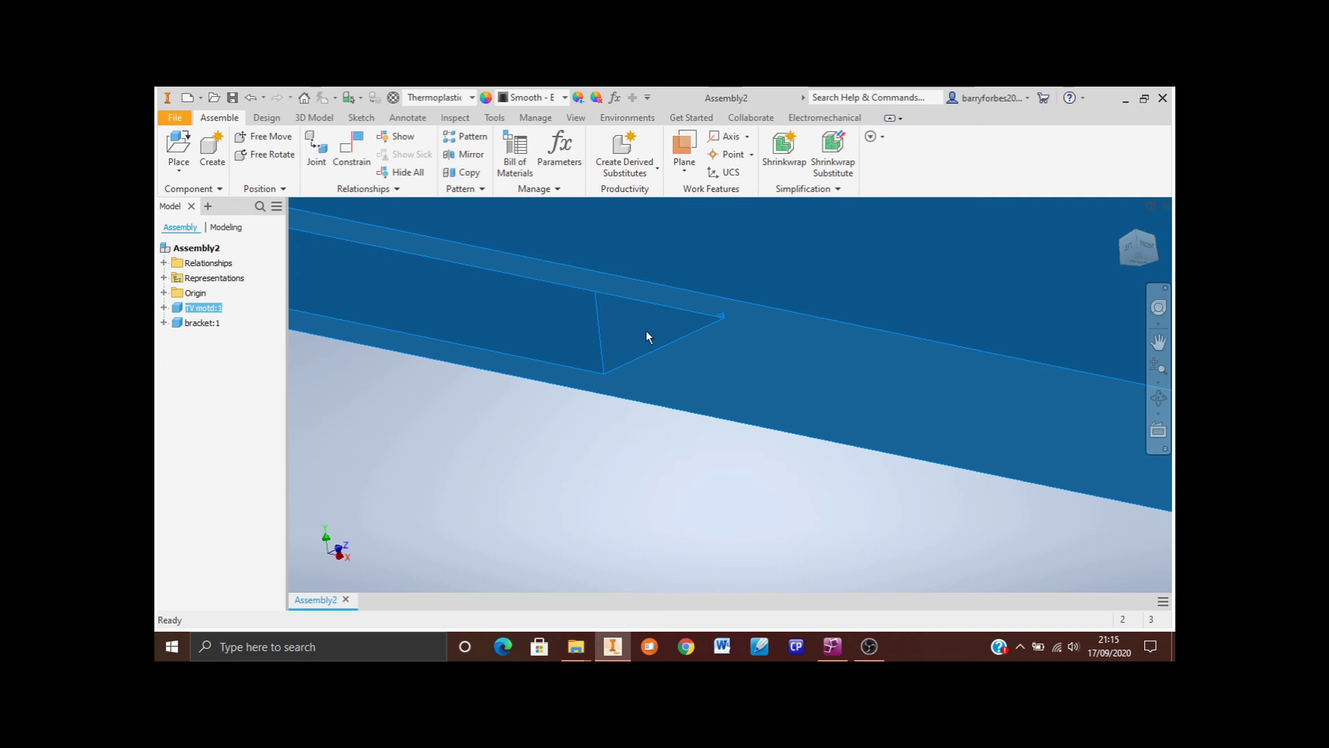
scroll(700, 392, up, 8)
shift+middle_drag(837, 422, 875, 451)
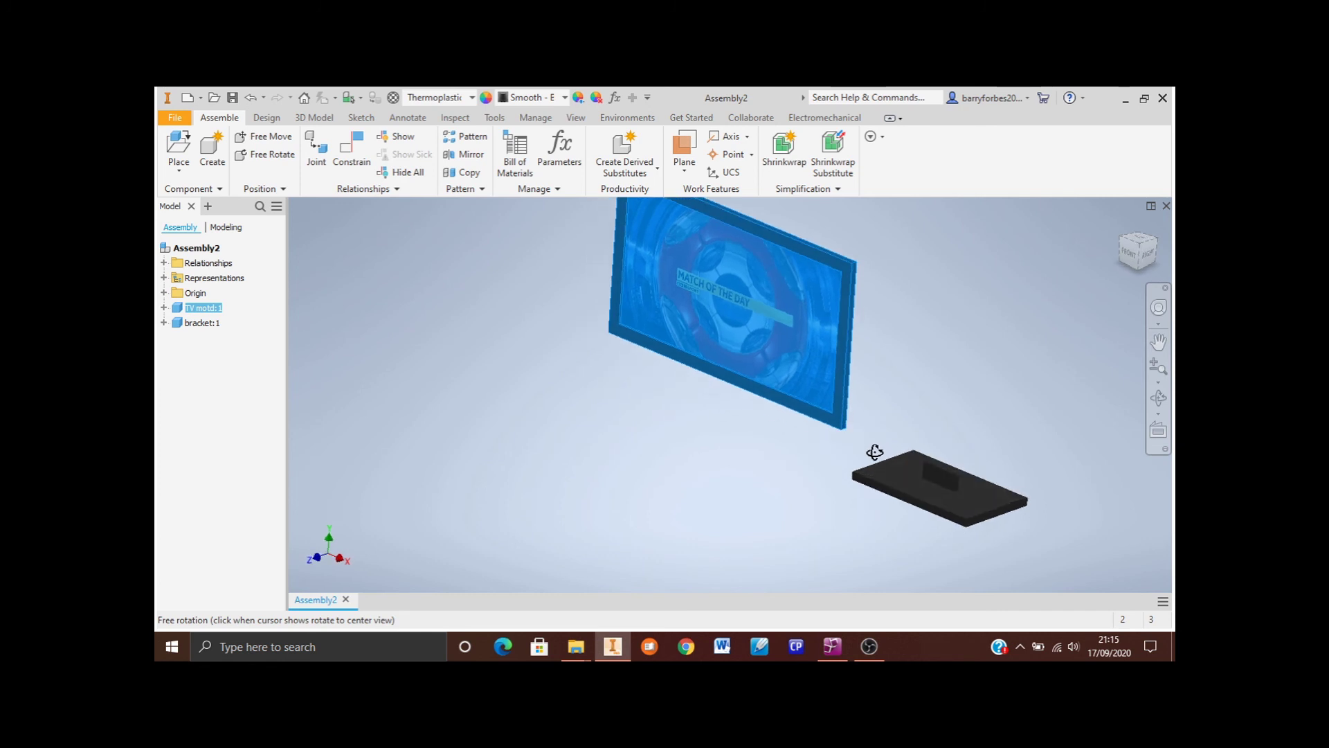
Start a new constraint and select the bracket's slot face
click(353, 153)
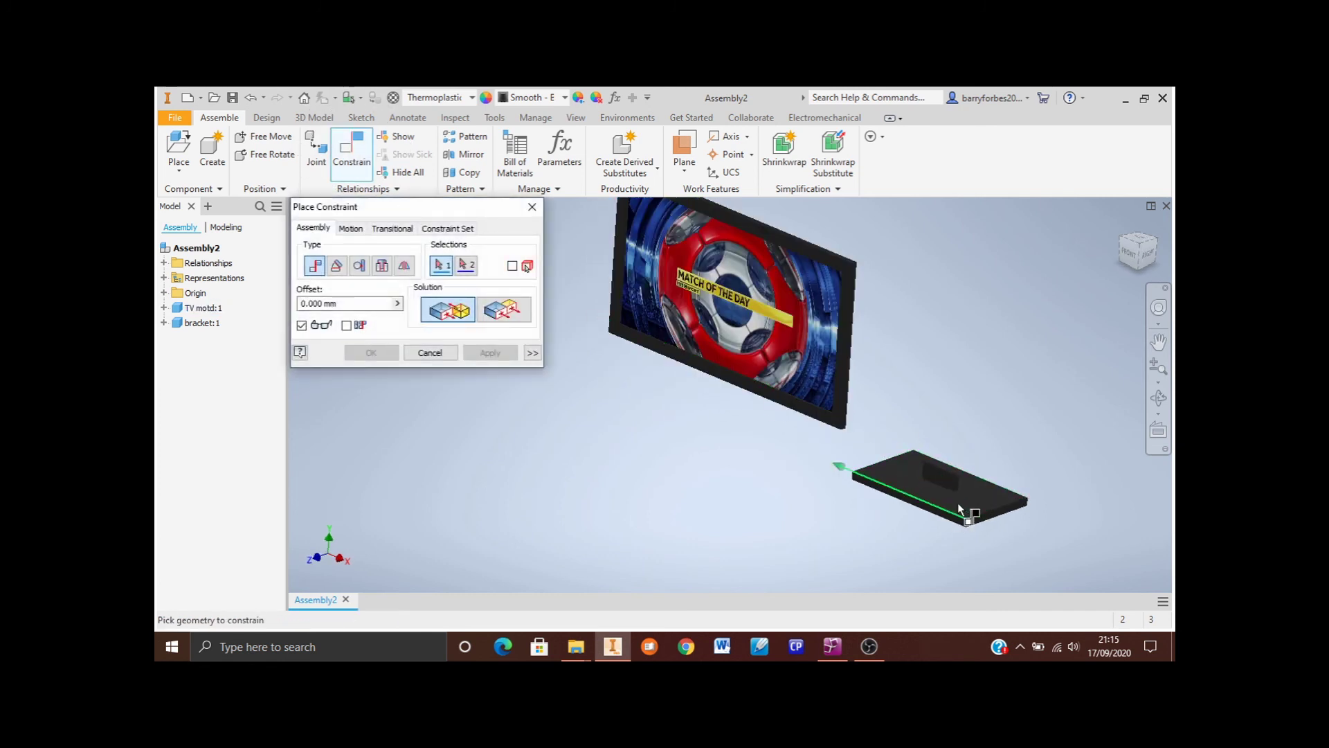
scroll(968, 488, down, 3)
scroll(963, 485, down, 5)
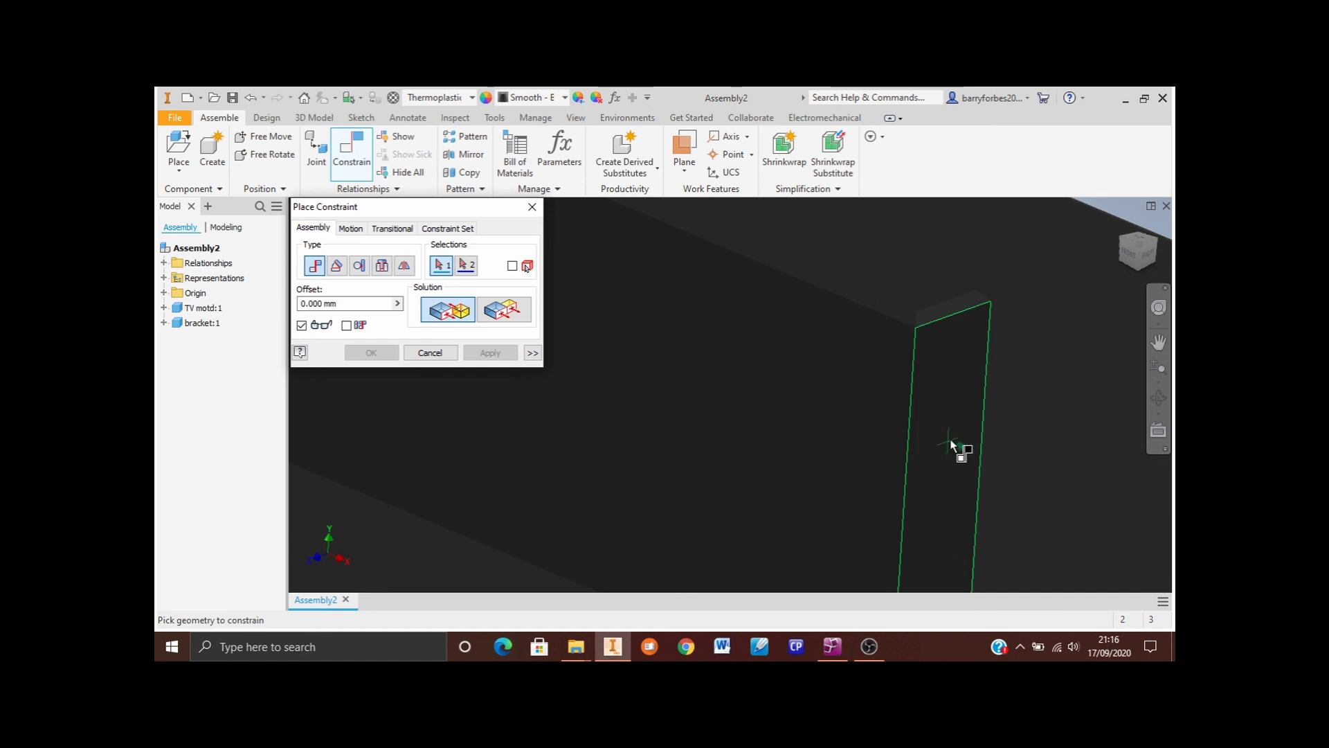
click(952, 422)
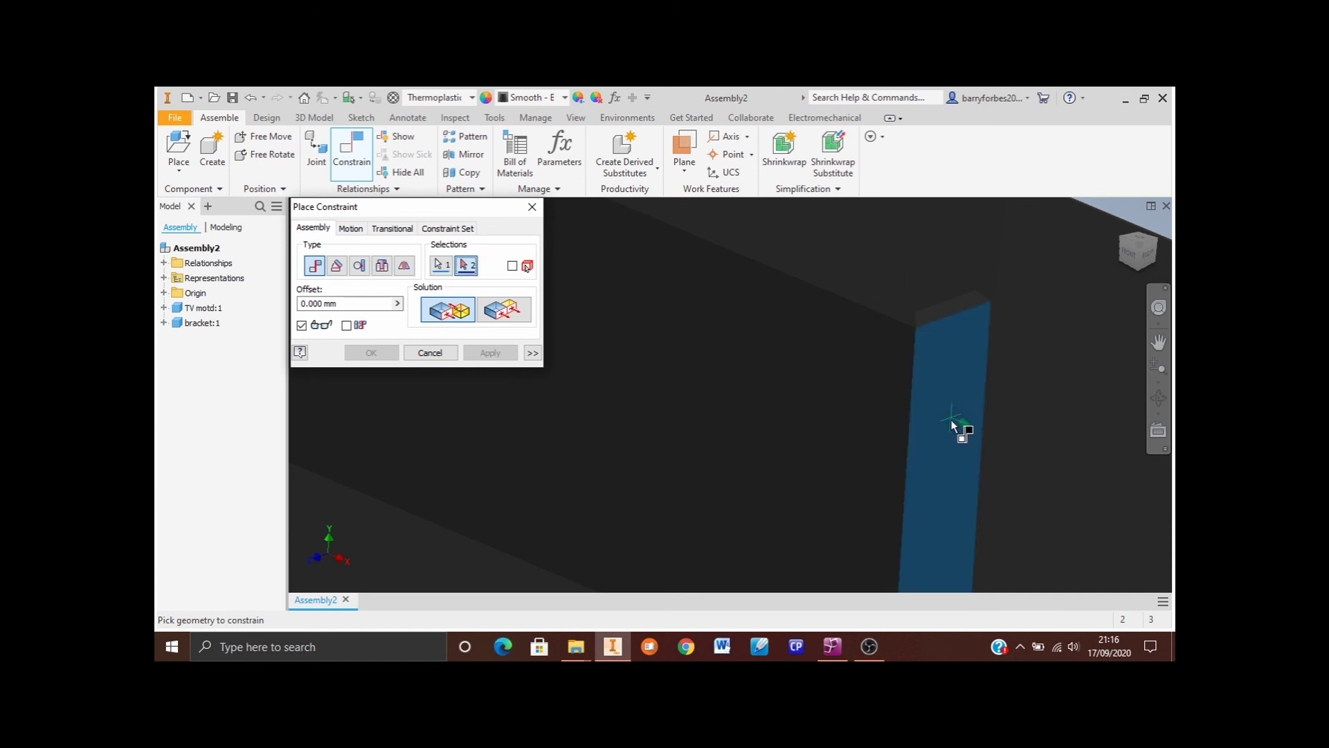
scroll(957, 446, up, 5)
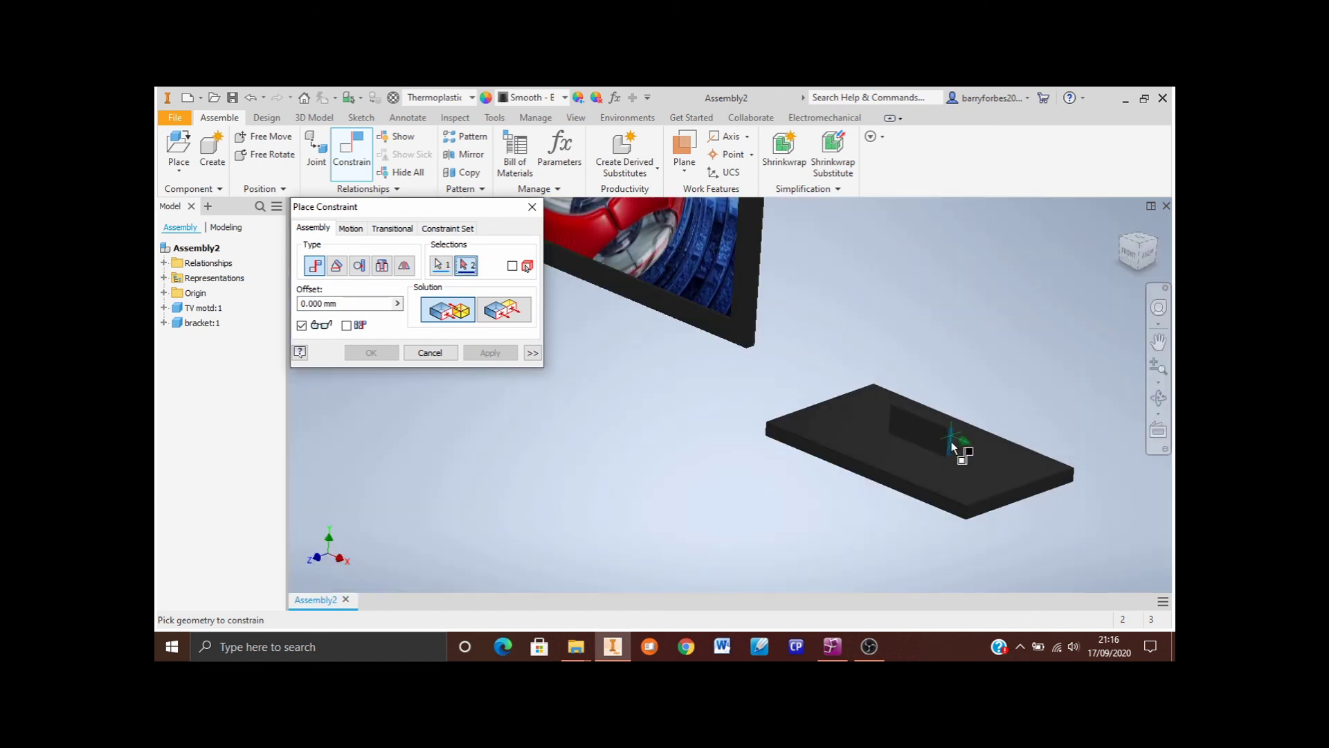
scroll(955, 505, up, 3)
Pick the TV's lower edge face, apply the mate, and close the dialog
shift+middle_drag(748, 424, 738, 354)
scroll(737, 354, down, 3)
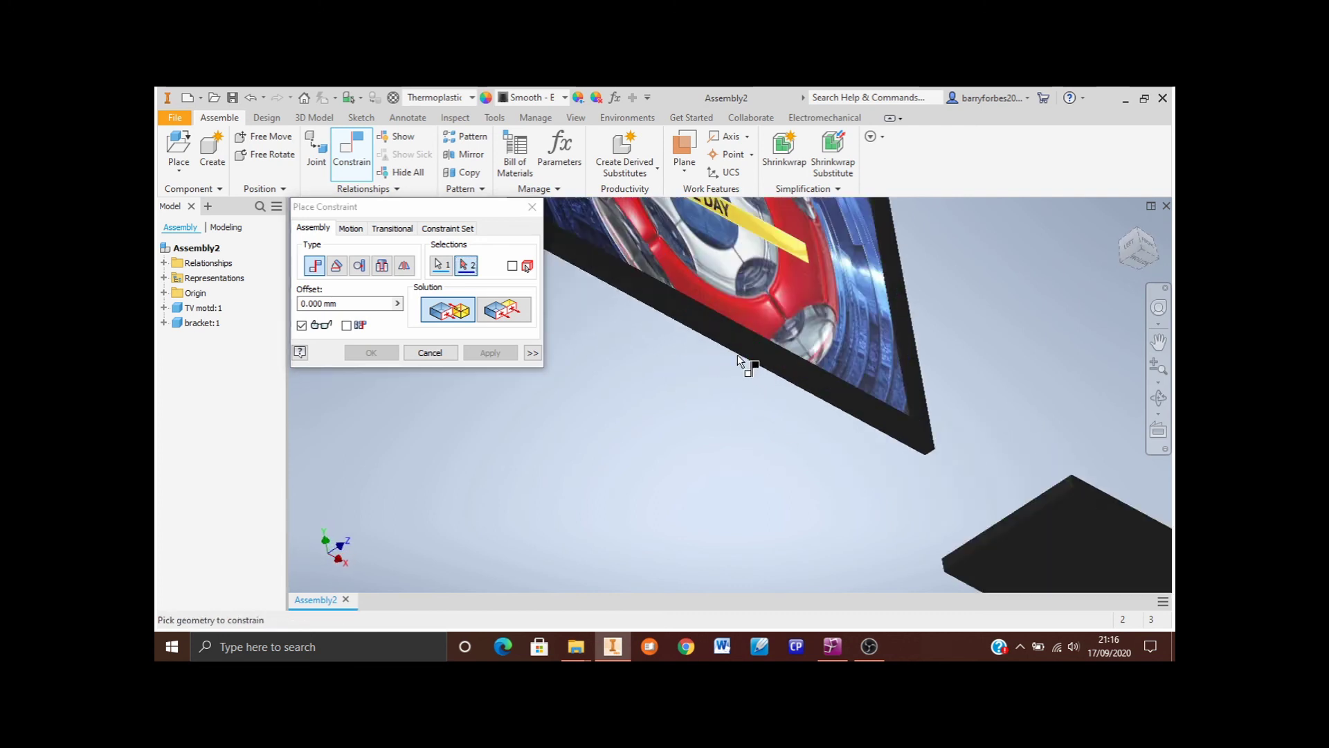
scroll(738, 355, down, 5)
click(814, 485)
scroll(824, 488, up, 5)
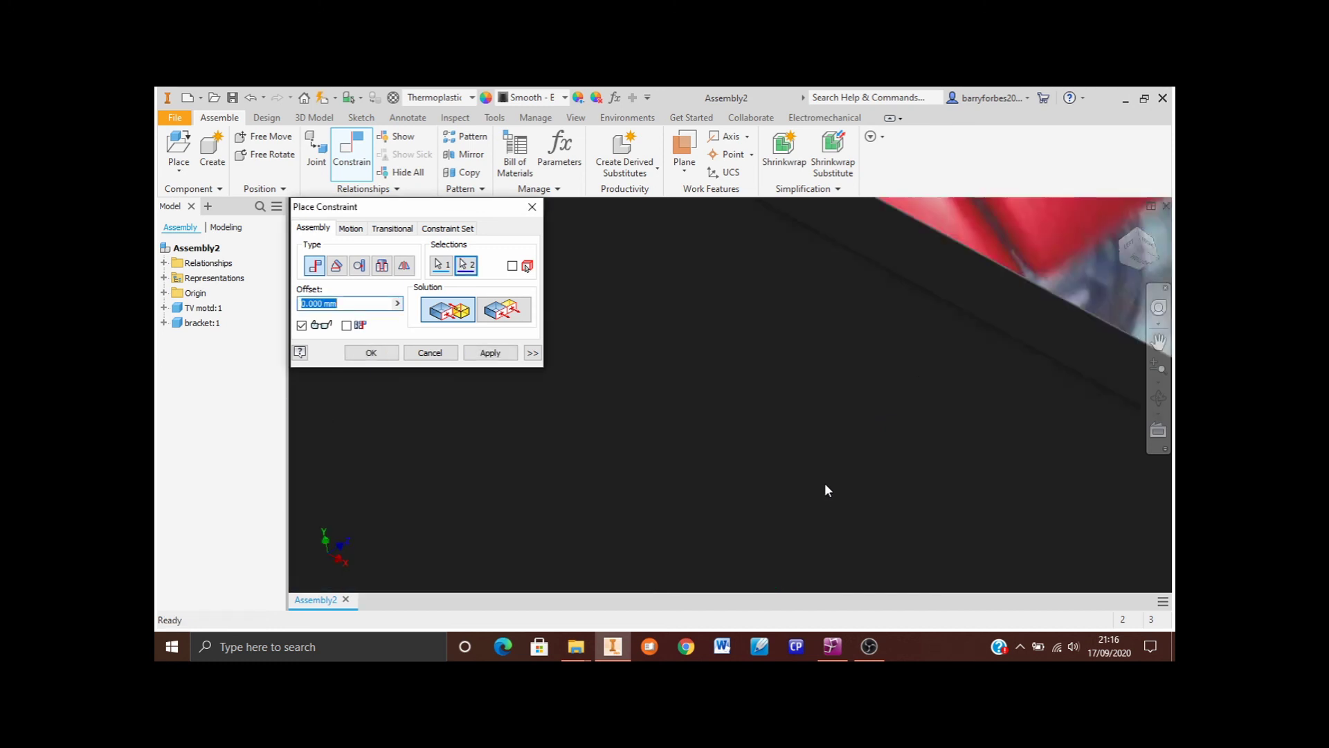
shift+middle_drag(878, 413, 752, 431)
click(484, 353)
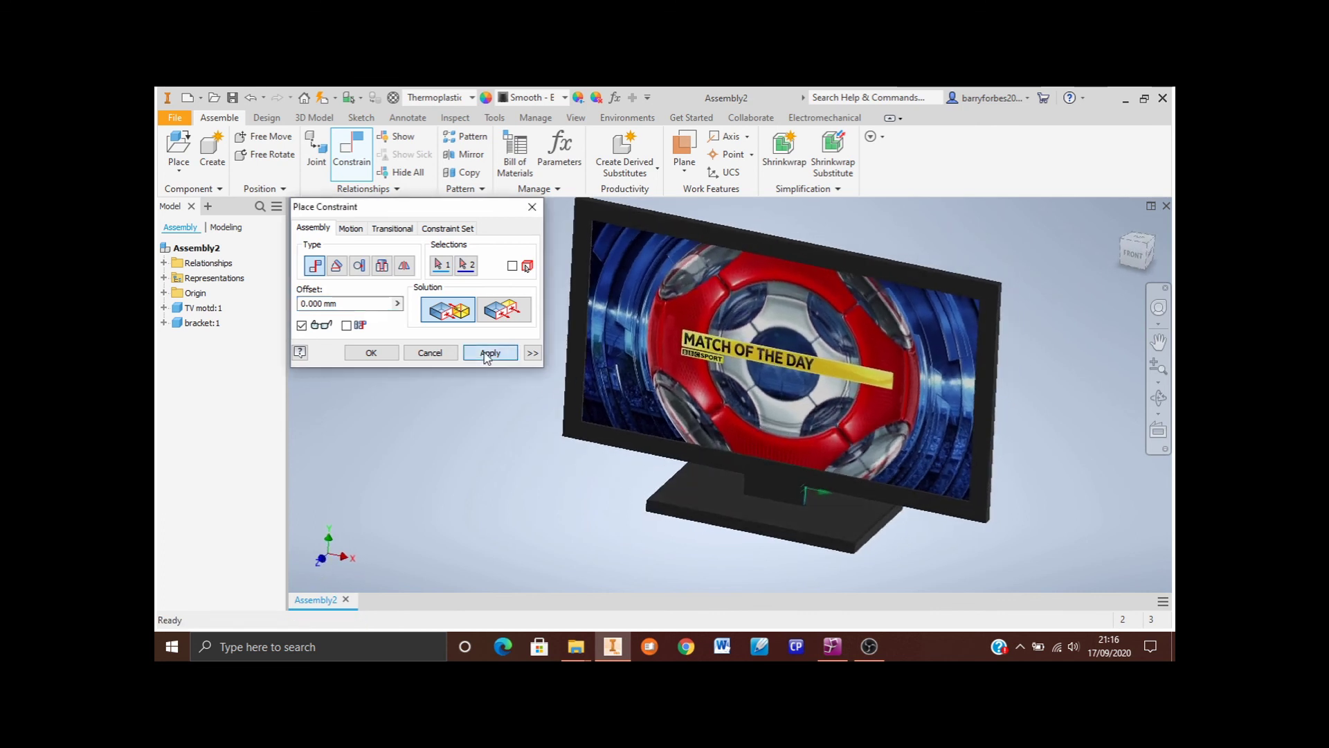
click(427, 354)
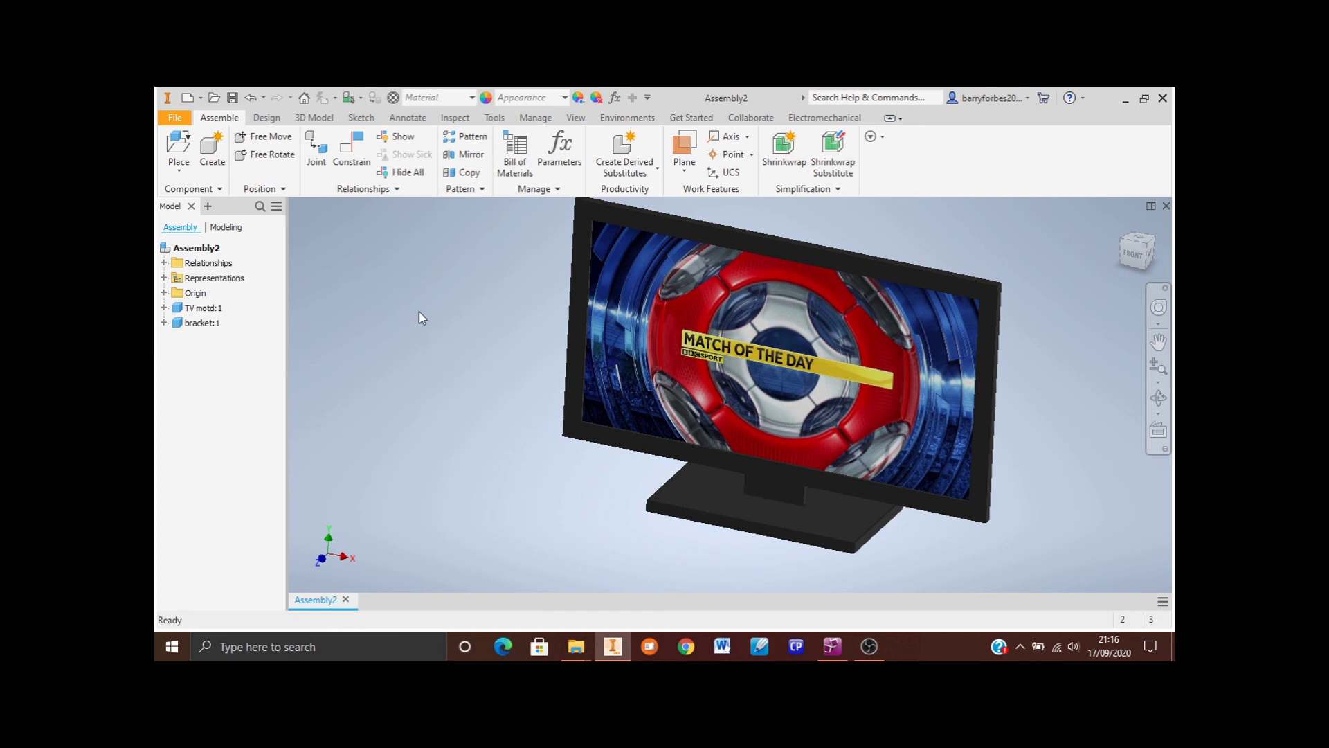
Save the assembly as 'Assembled TV and Bracket' in the Mug layouts folder
click(175, 122)
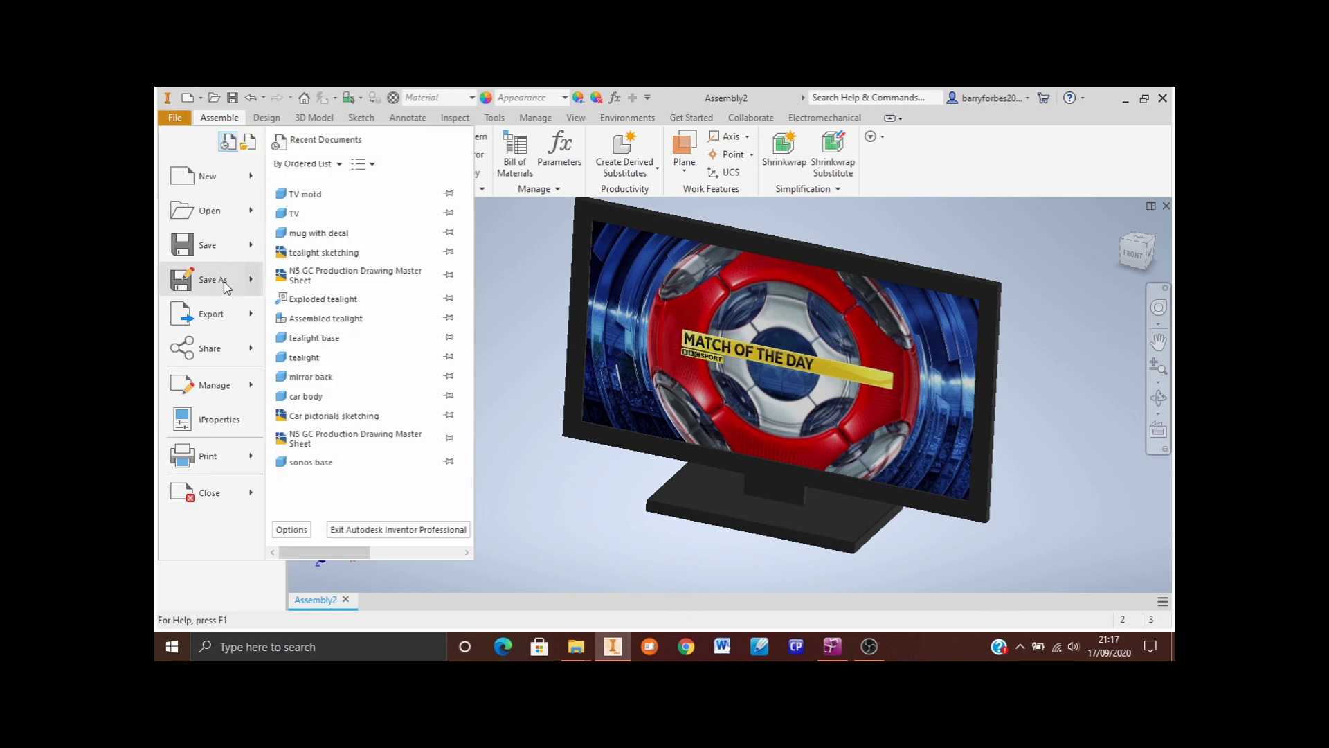
click(218, 284)
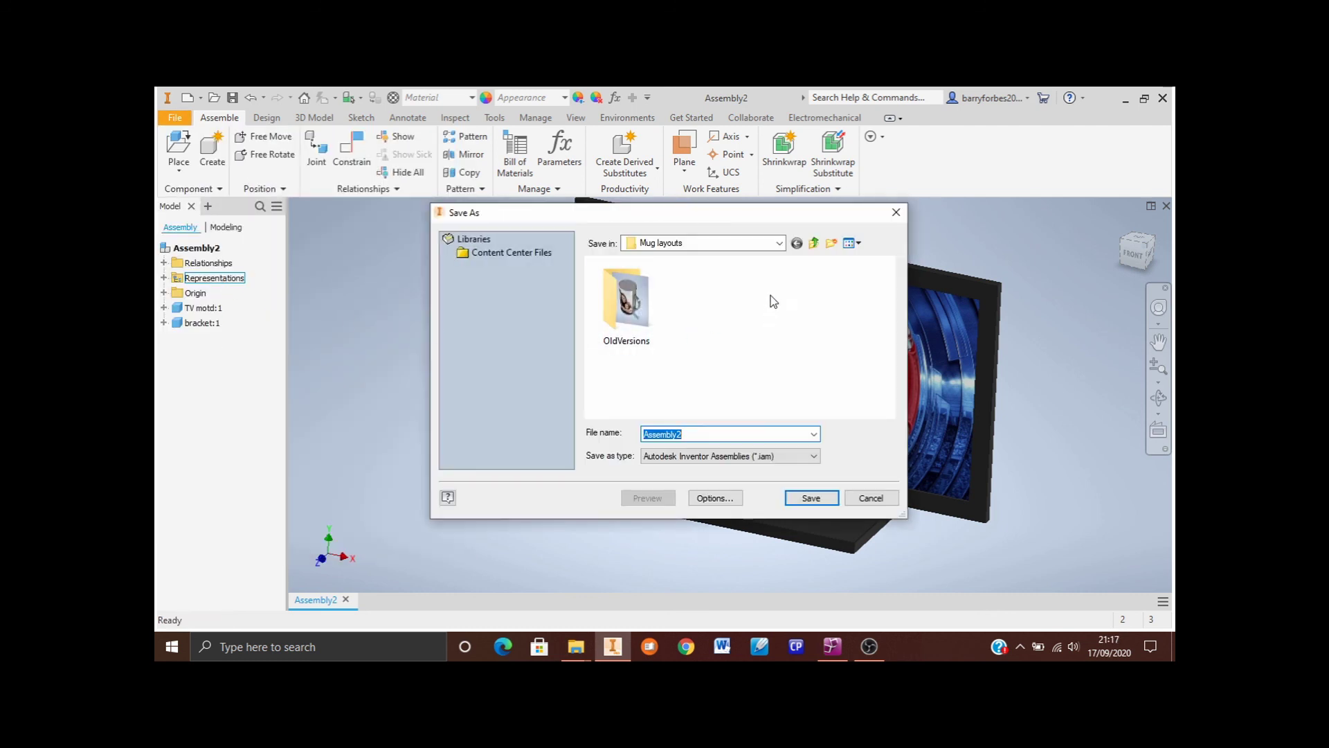
click(779, 243)
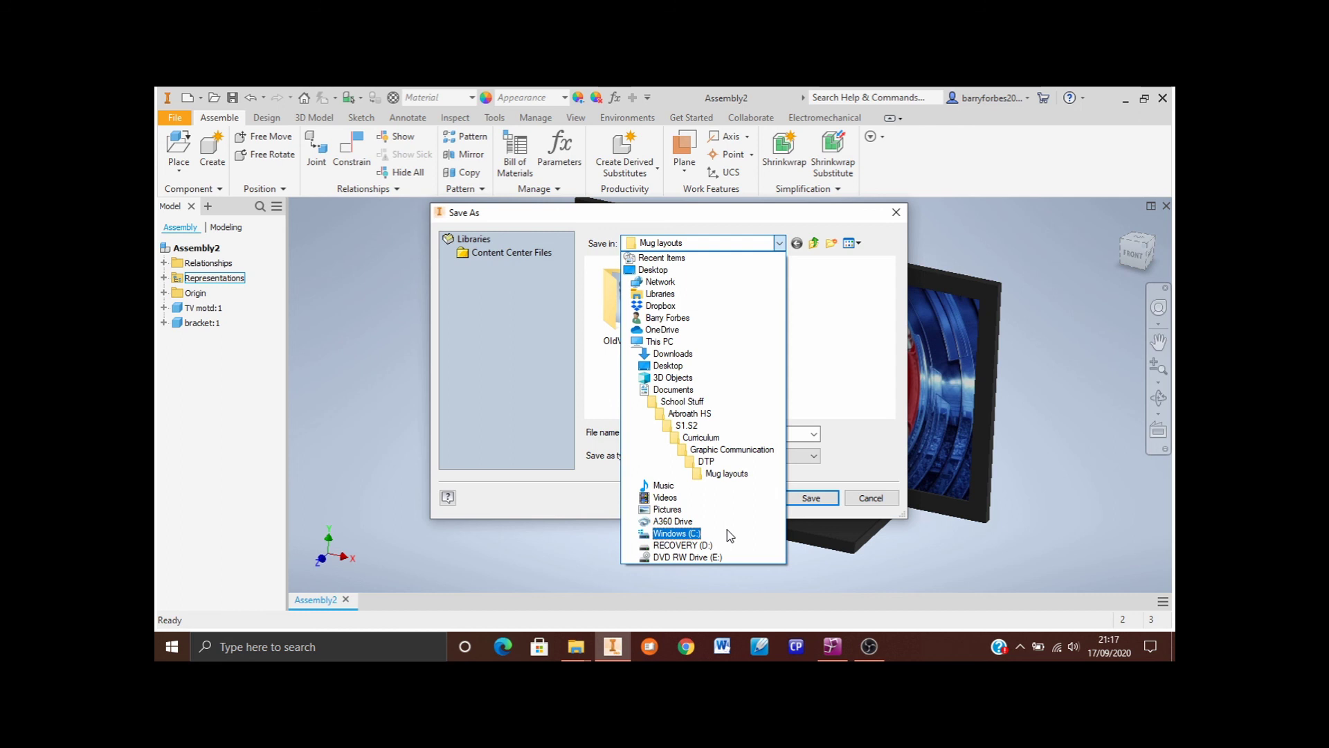
click(781, 244)
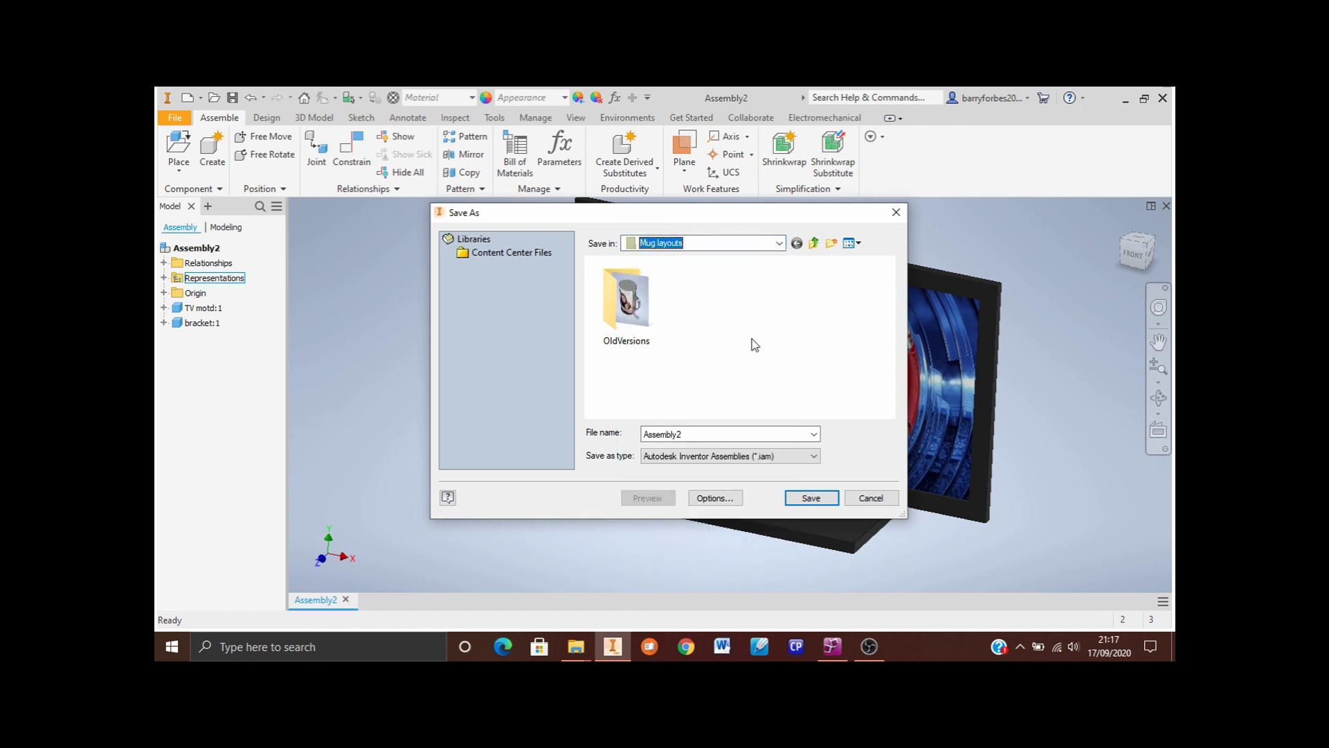
double_click(705, 435)
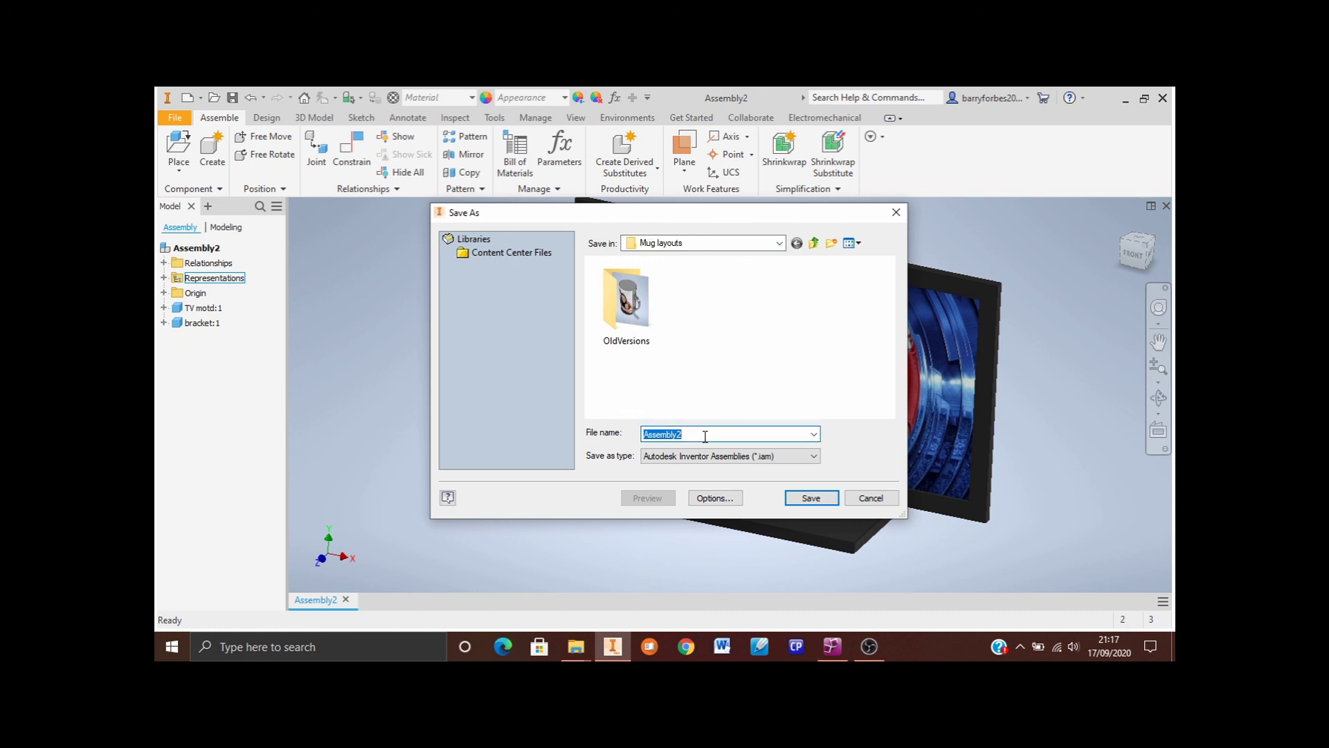
text(Assembled TV and Bracket)
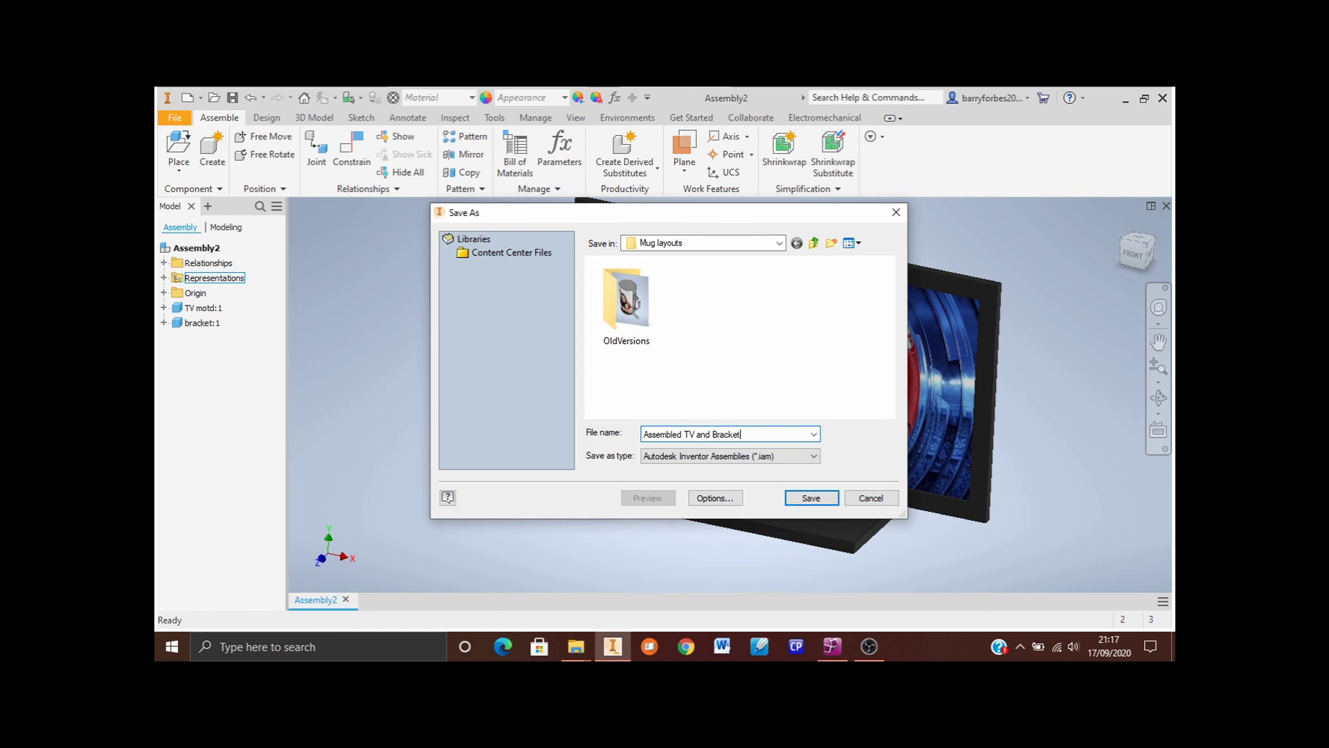
click(812, 498)
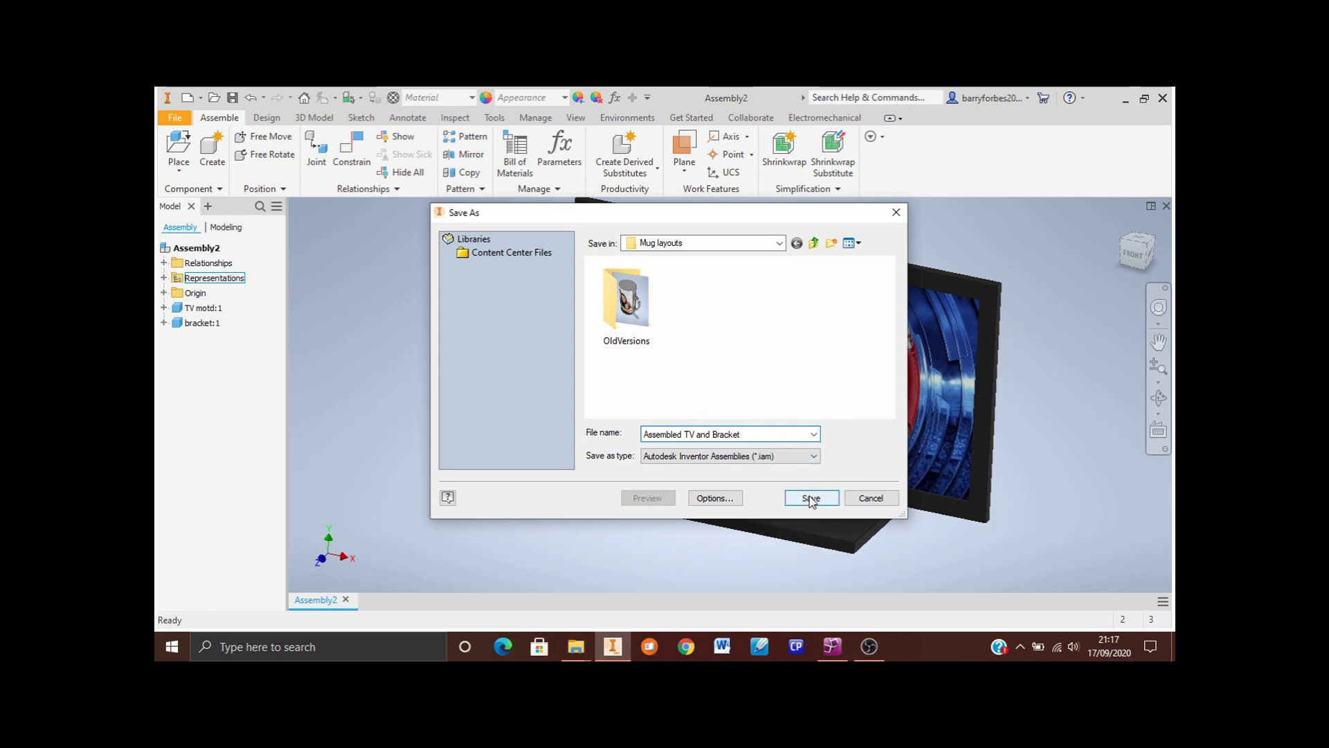